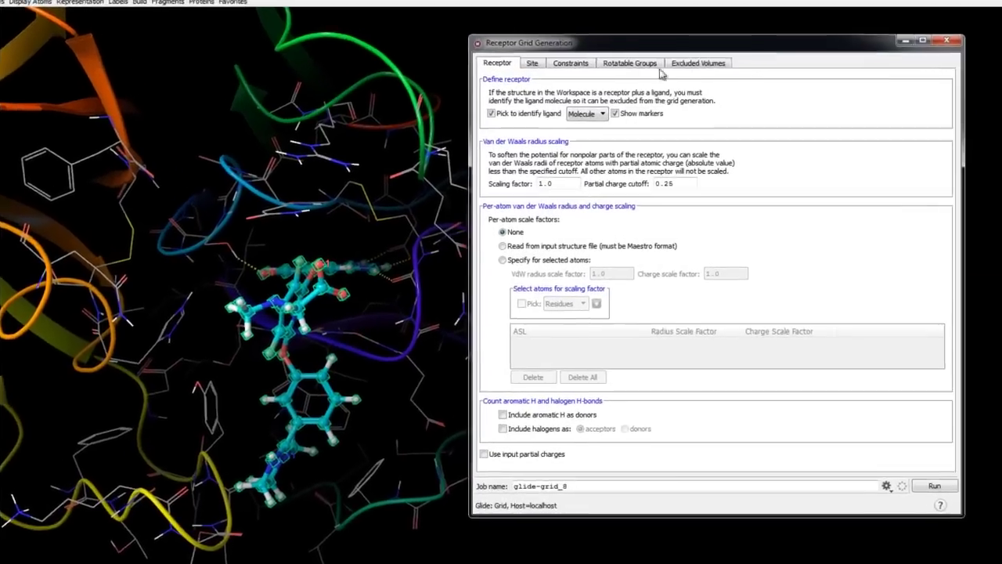
Step: Review the Receptor Grid Generation settings for positional, H-bond/metal and hydrophobic constraints and rotatable groups
click(576, 85)
click(543, 36)
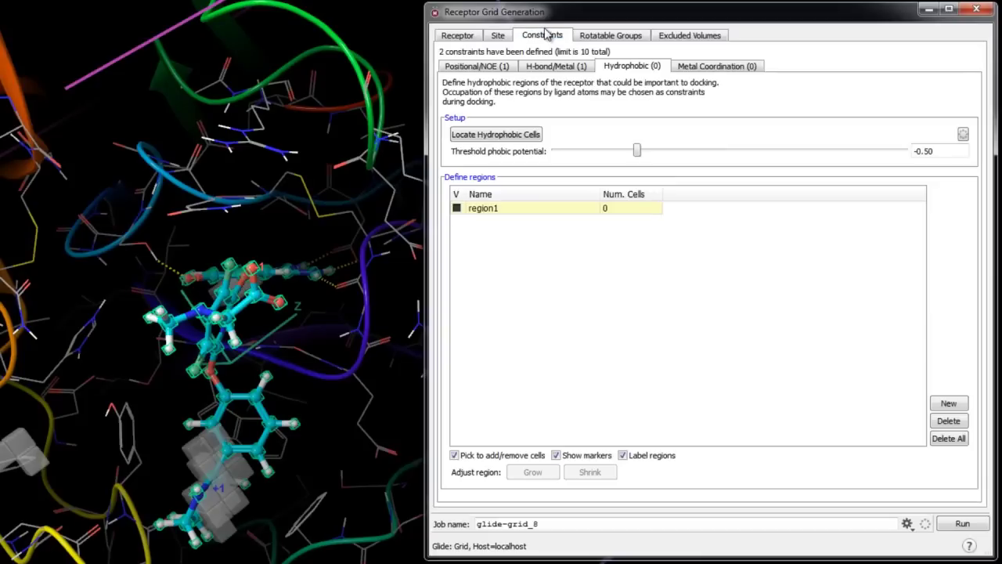
click(496, 67)
click(560, 69)
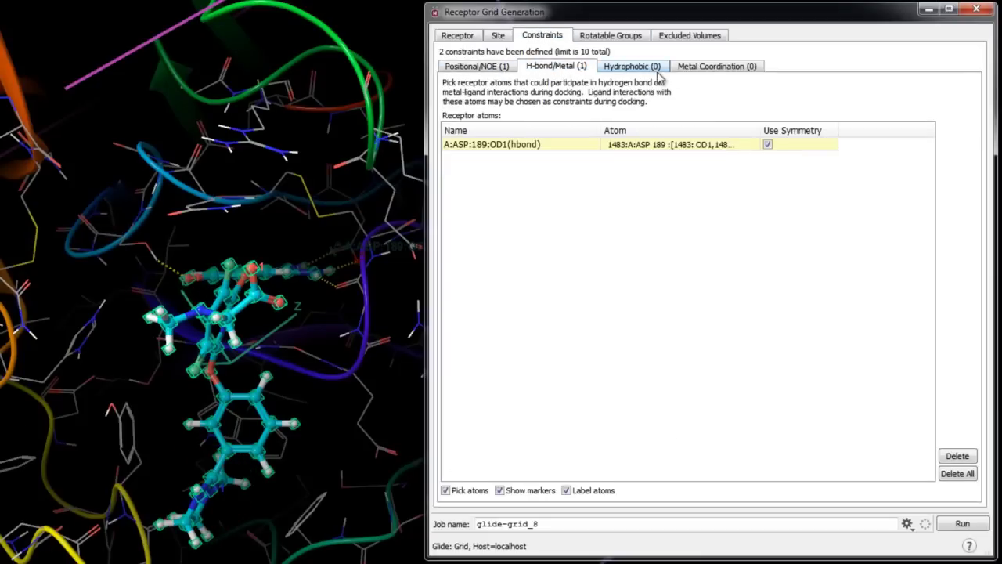
click(662, 71)
click(689, 36)
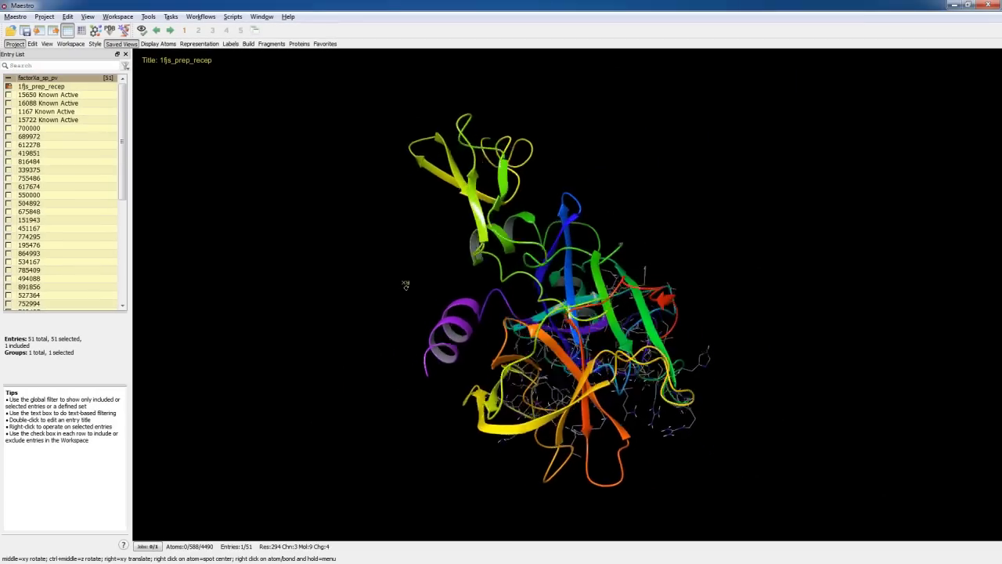
middle_drag(406, 285, 250, 176)
click(185, 31)
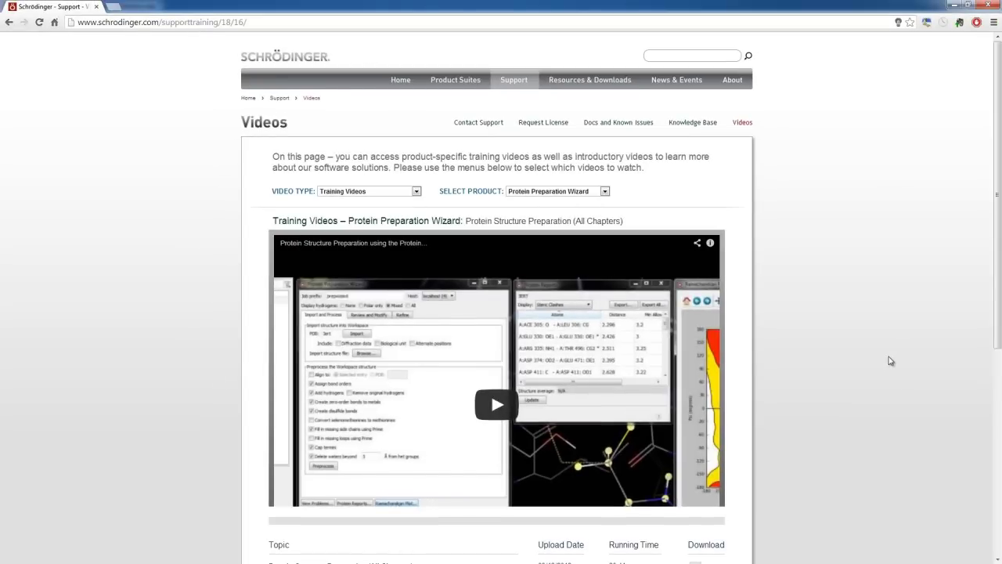
scroll(887, 361, down, 3)
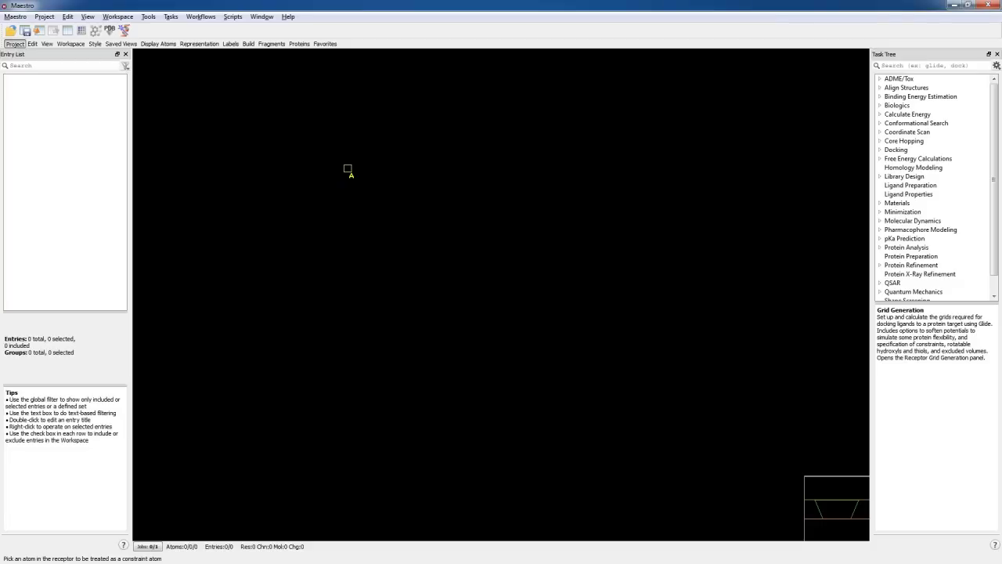
Step: Copy the Glide Quick Start Guide tutorial files to E:\My Documents\Schrodinger\Docking_Tutorial and close the tutorials dialog
click(288, 17)
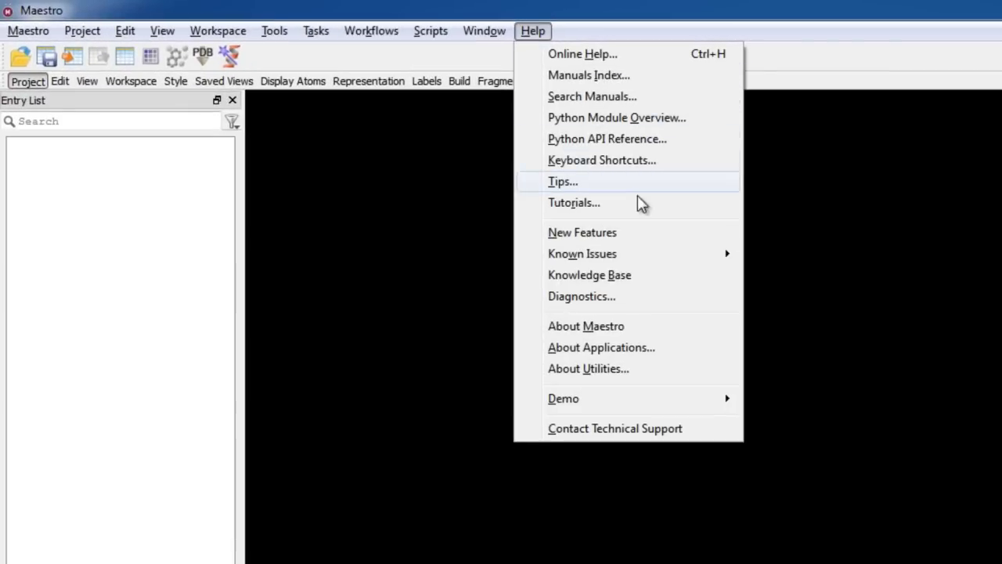
click(678, 208)
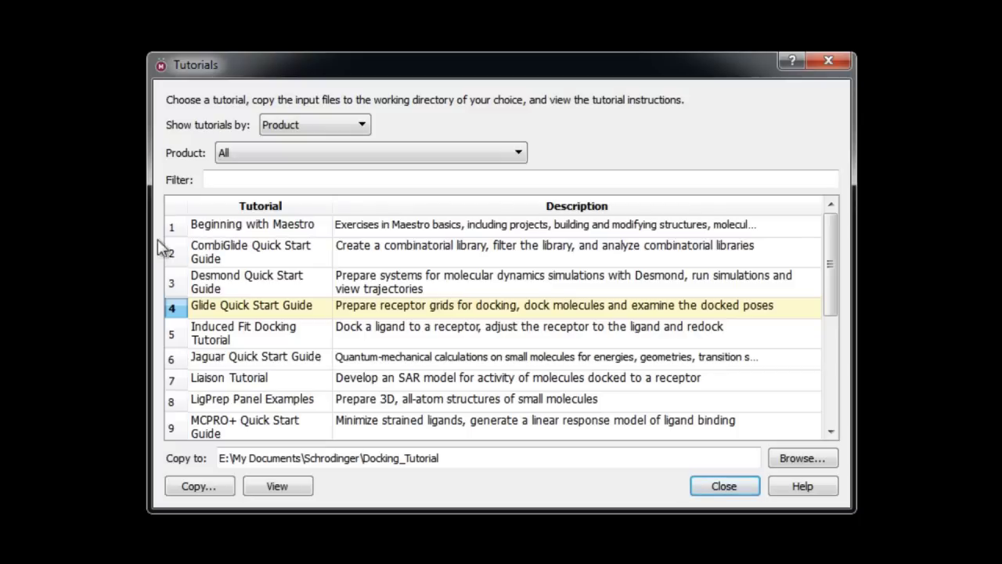
click(249, 305)
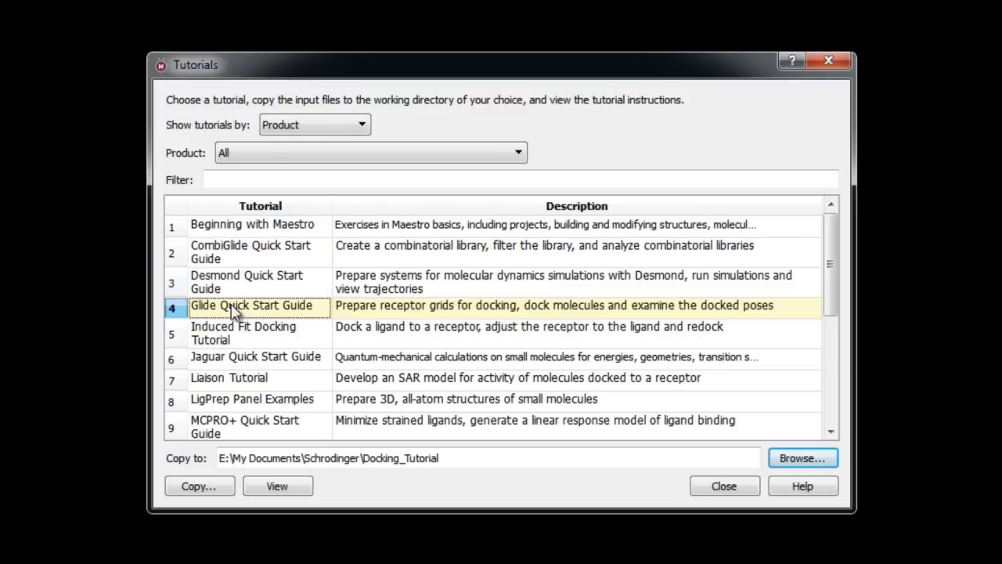
click(217, 492)
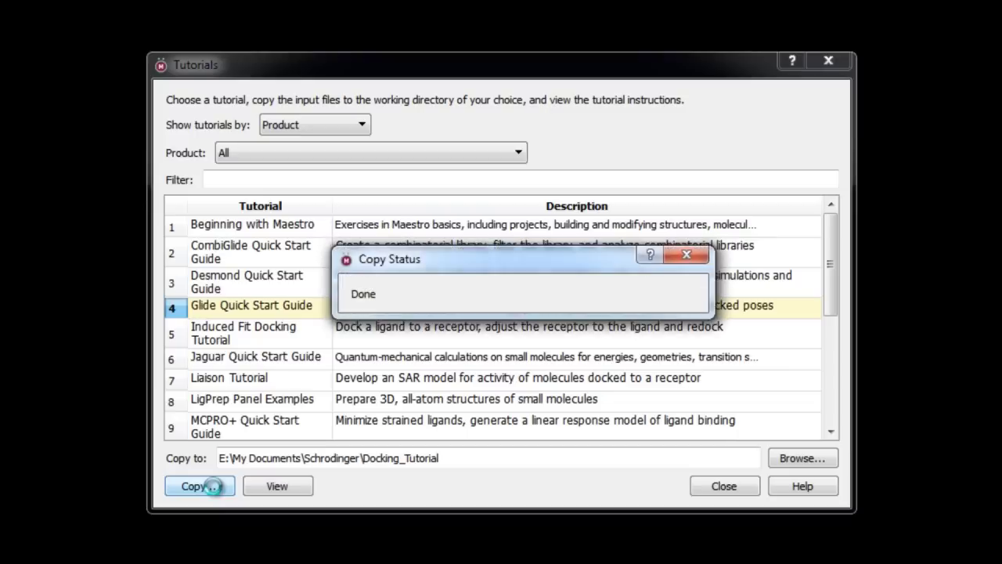
click(496, 462)
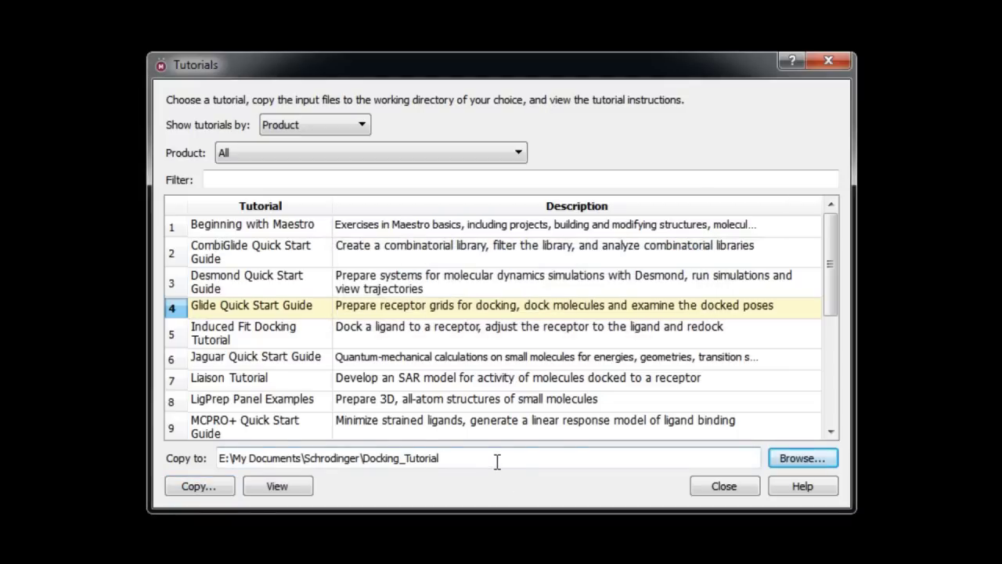
click(723, 485)
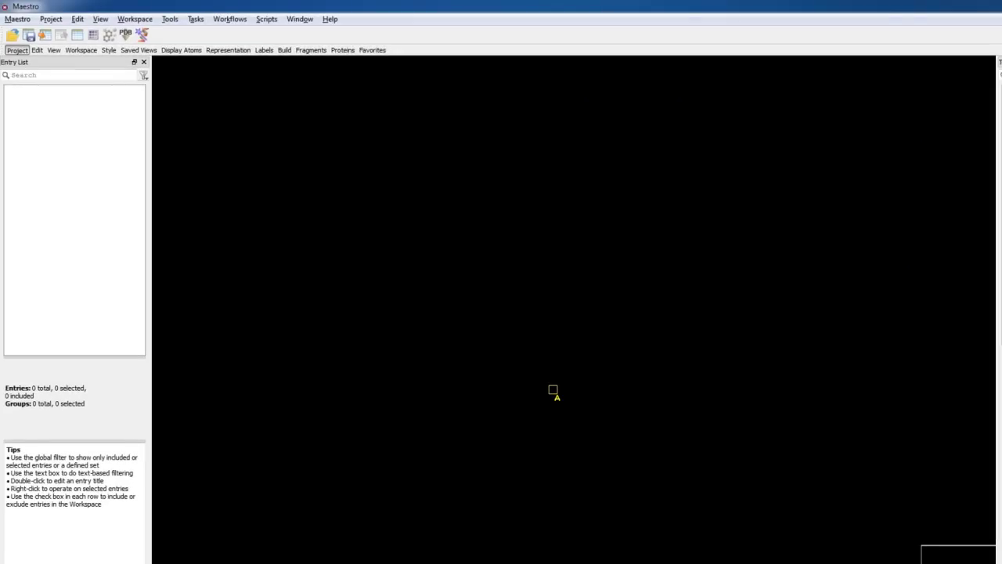
Step: Import the structures 1fjs_prep_lig.mae.gz and 1fjs_prep_recep.mae.gz from the Docking_Tutorial folder
click(51, 19)
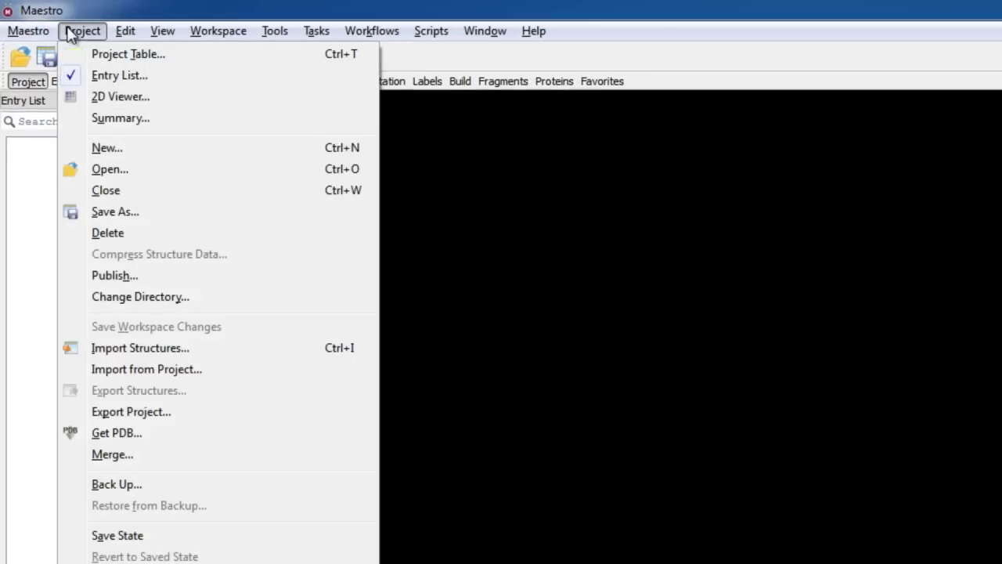
click(224, 347)
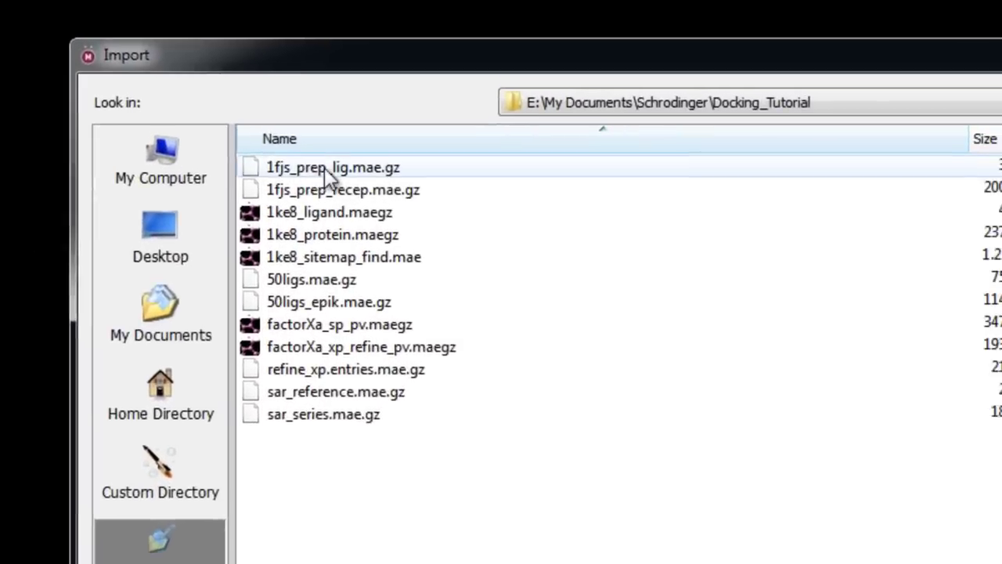
click(325, 168)
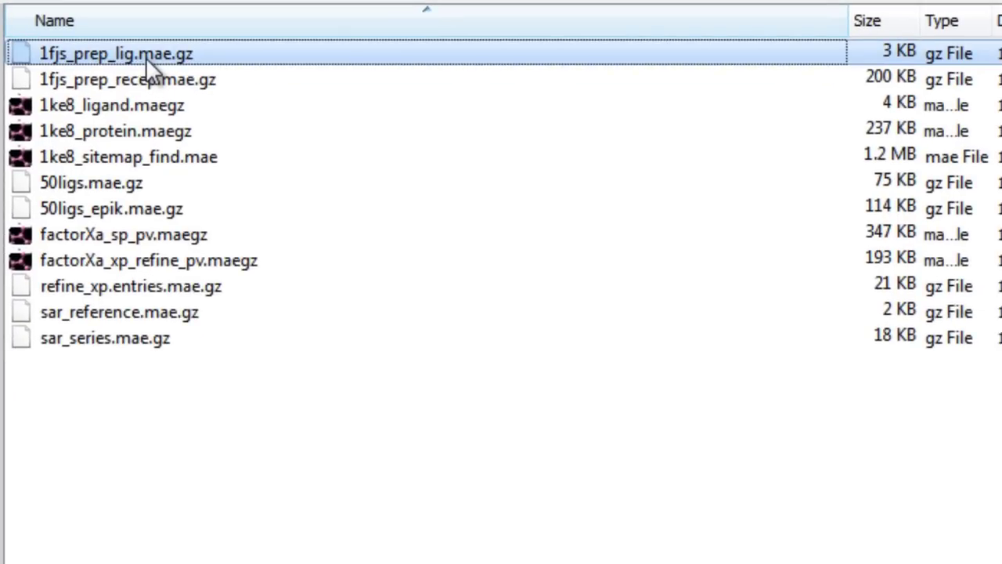
shift+click(195, 79)
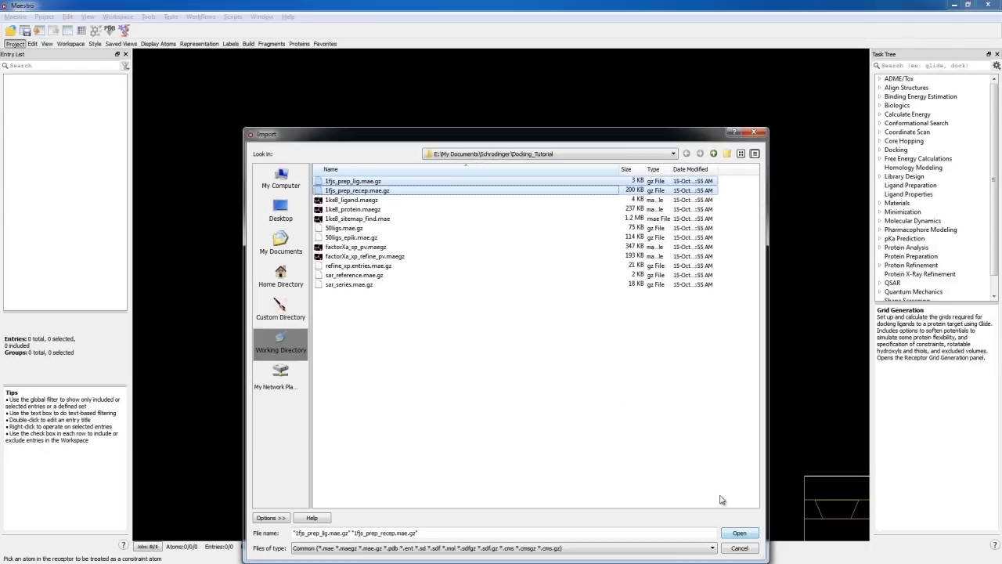
click(739, 533)
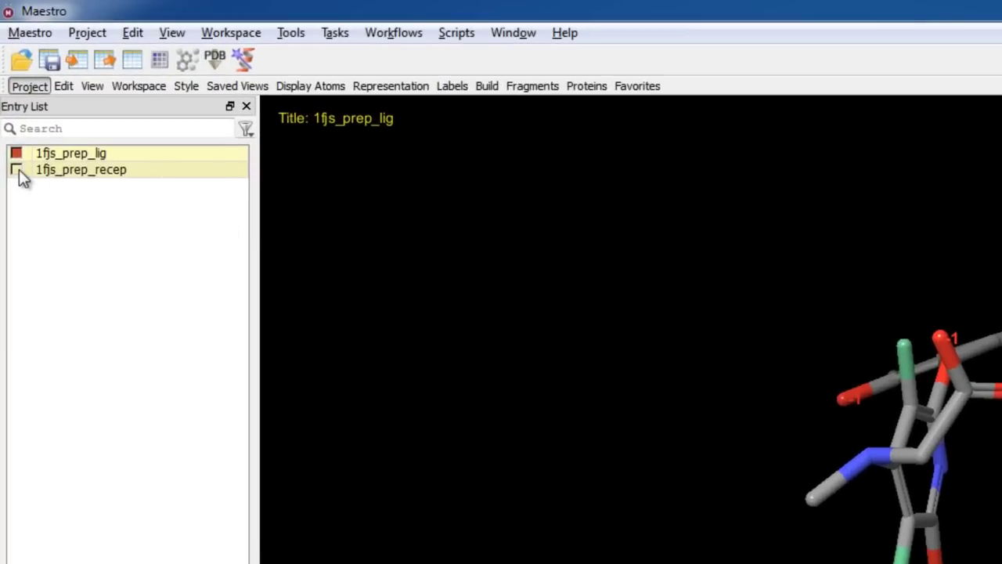
Step: Include 1fjs_prep_recep in the Workspace together with the ligand and inspect the binding site from different angles
click(17, 170)
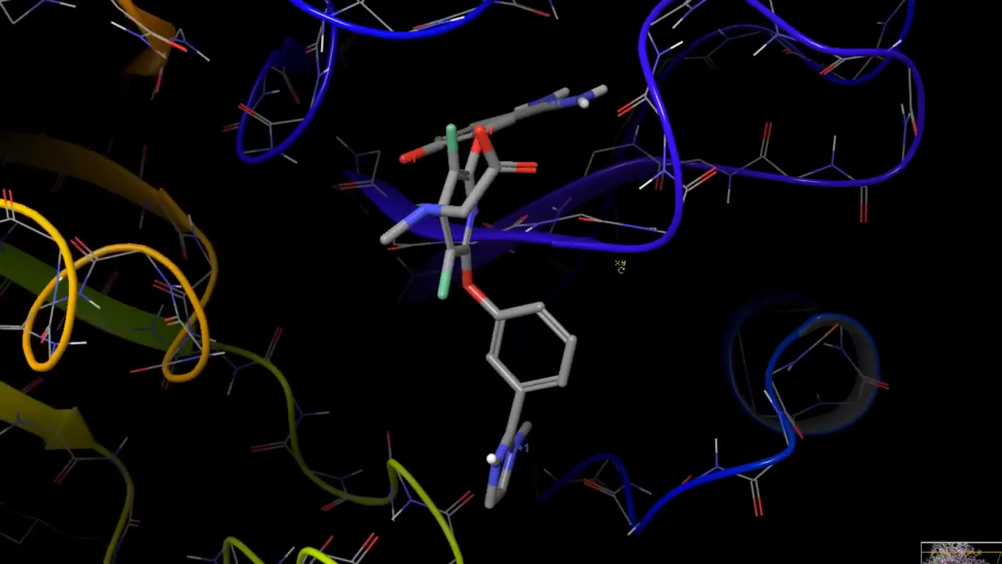
middle_drag(620, 267, 653, 266)
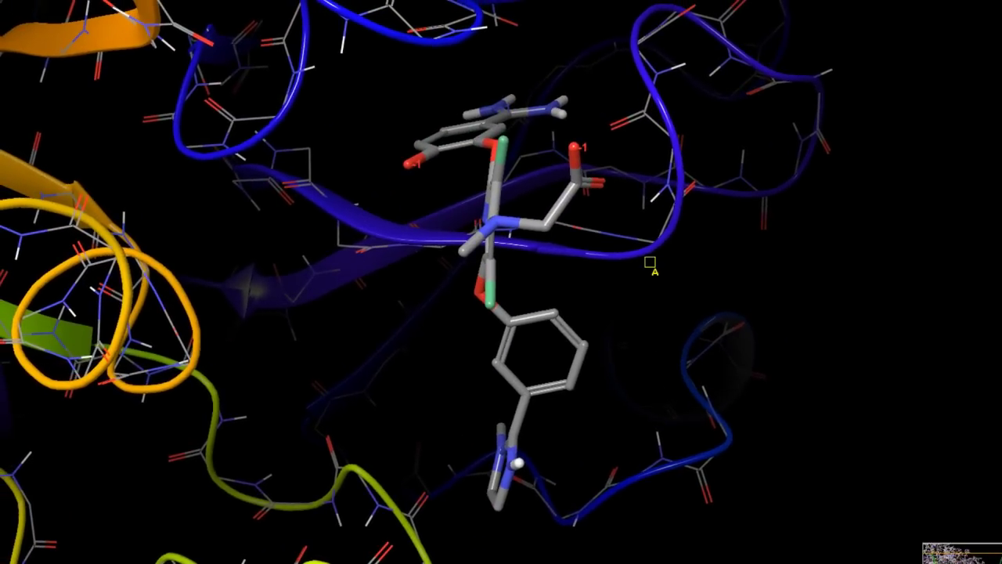
middle_drag(658, 263, 619, 233)
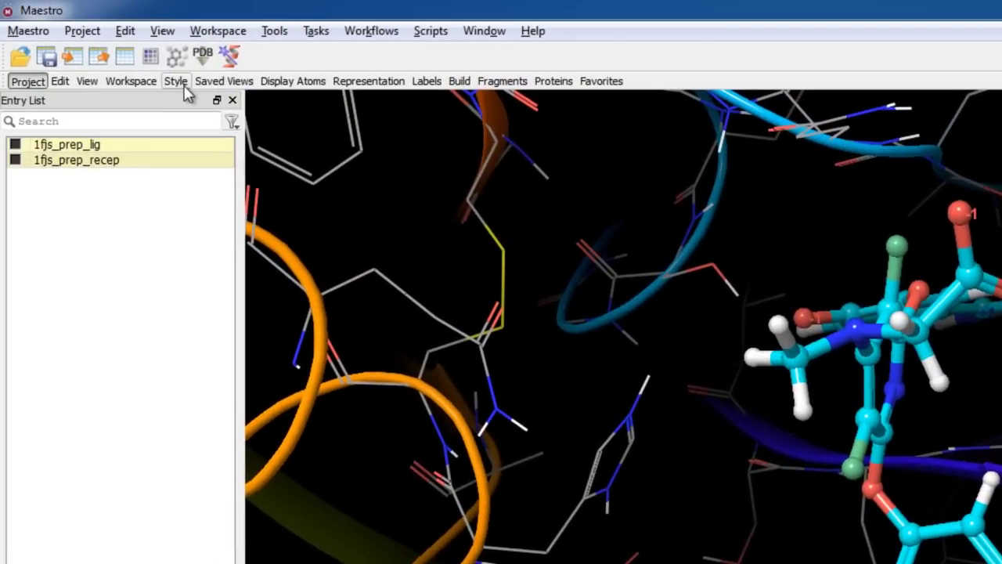
Step: Display the receptor-ligand hydrogen bonds, leaving intra-ligand and receptor-ligand contacts off
click(185, 84)
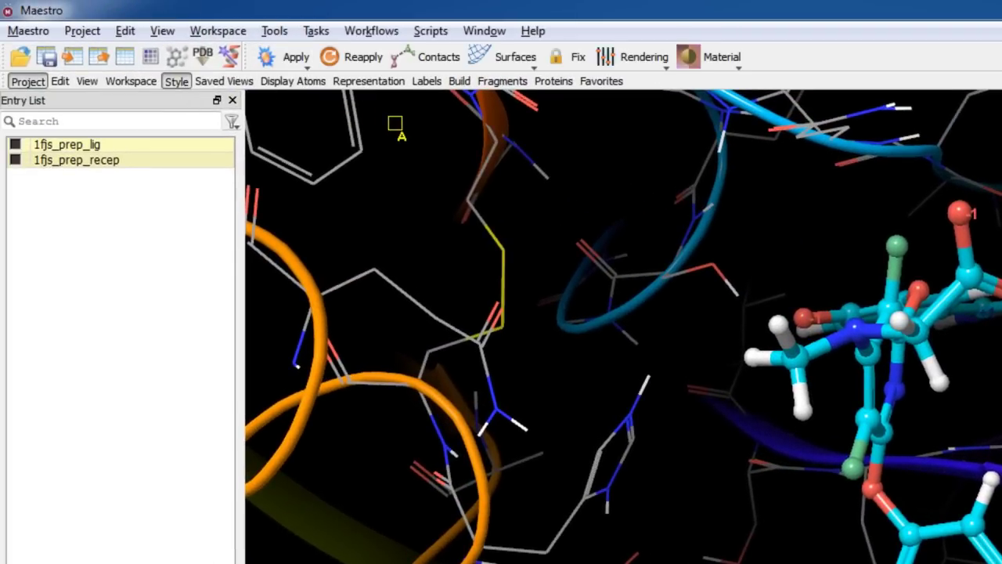
click(432, 59)
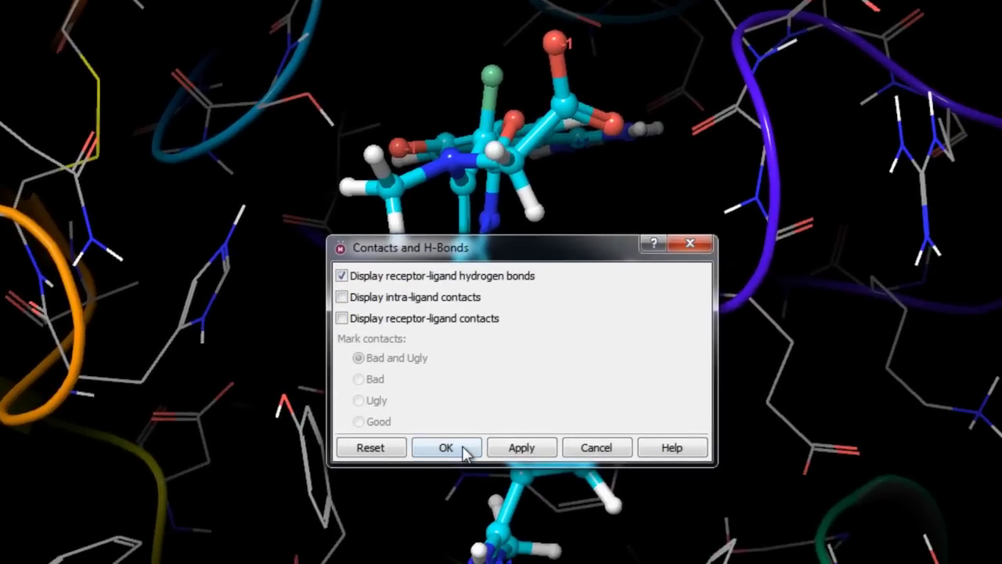
click(464, 445)
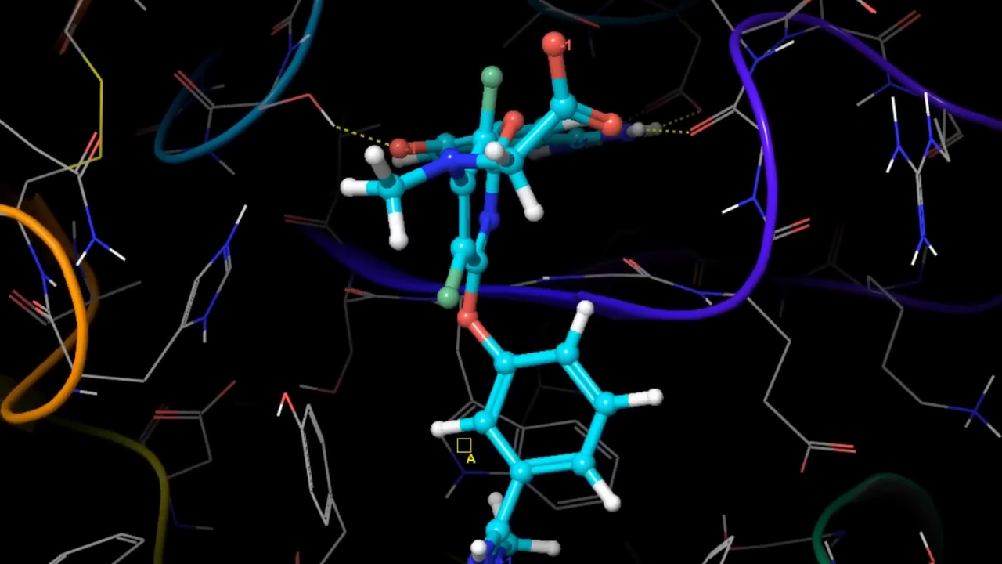
drag(509, 274, 564, 312)
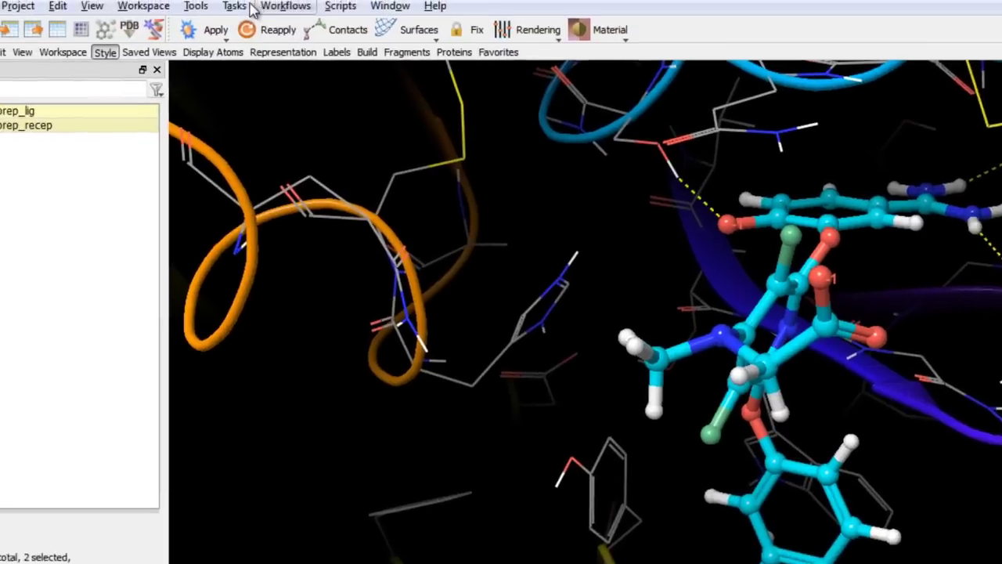
click(266, 7)
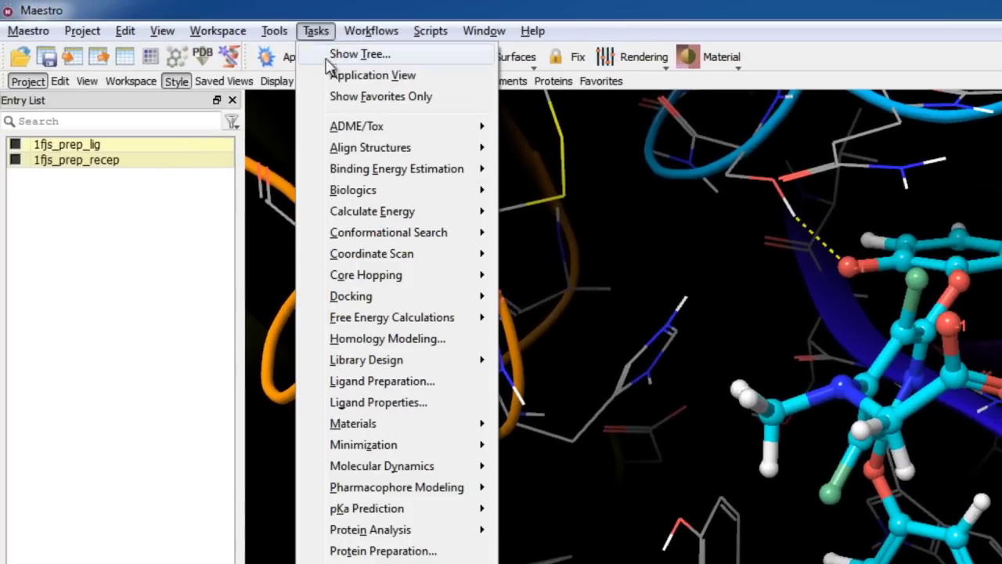
mouse_move(459, 298)
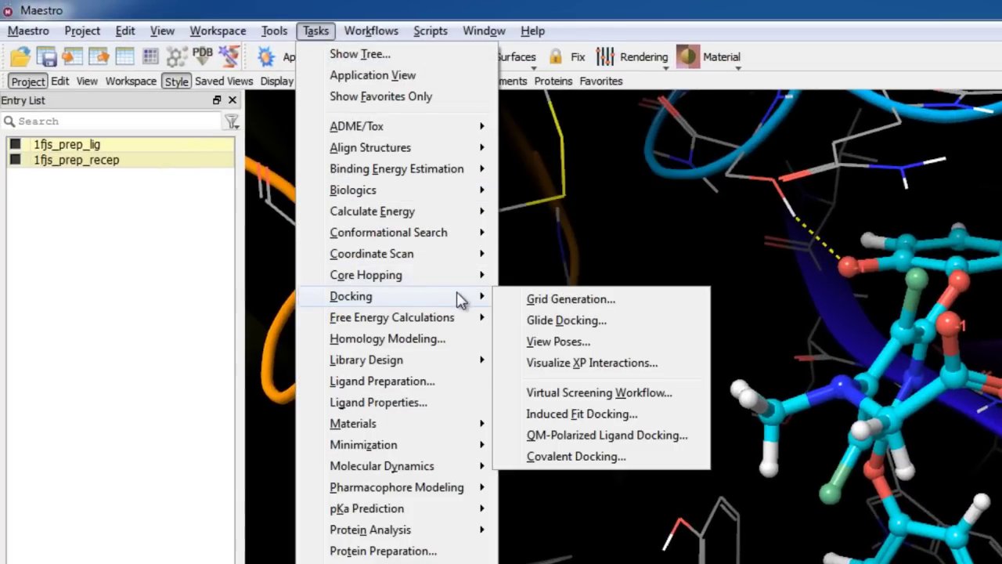
click(631, 298)
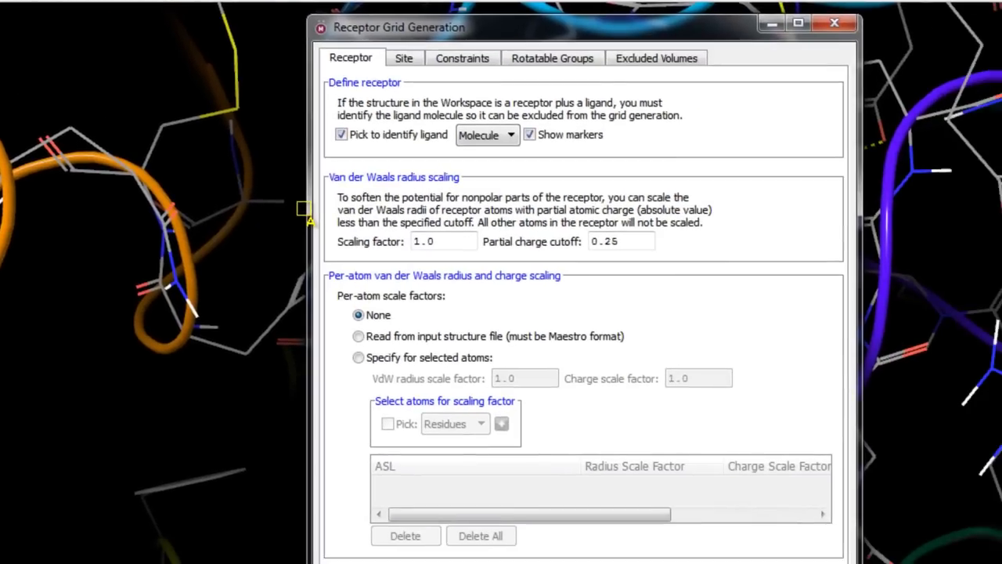
click(835, 22)
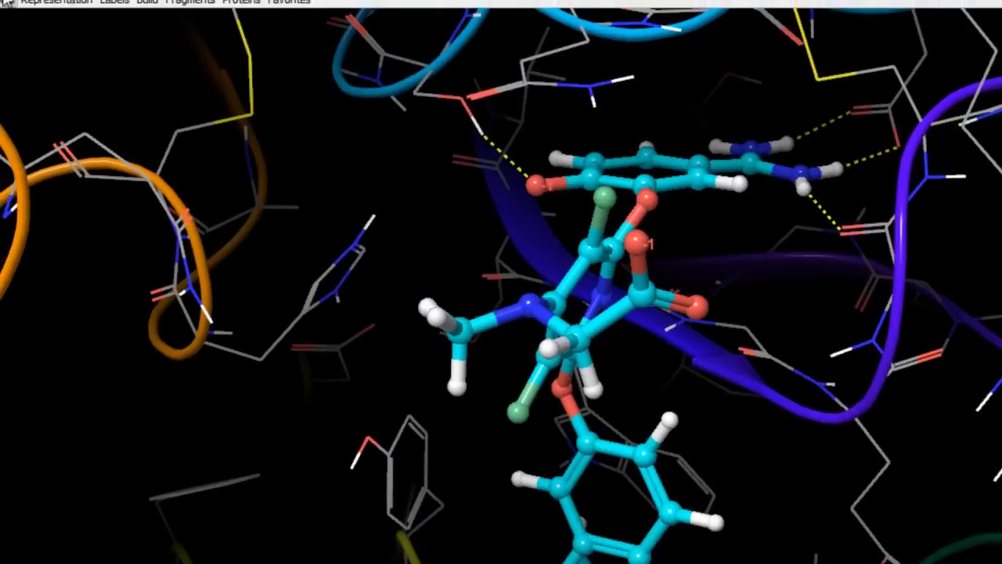
click(13, 0)
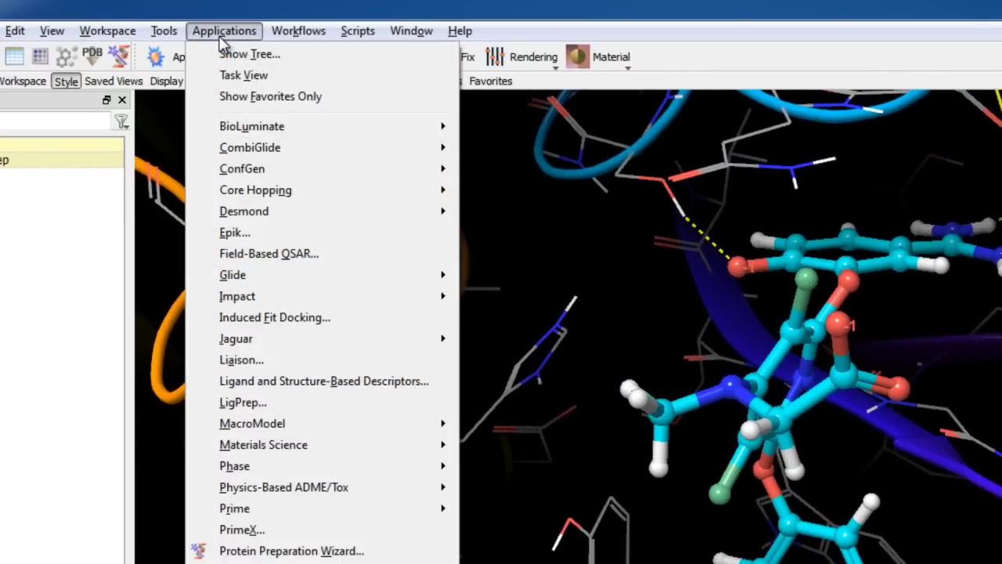
mouse_move(412, 281)
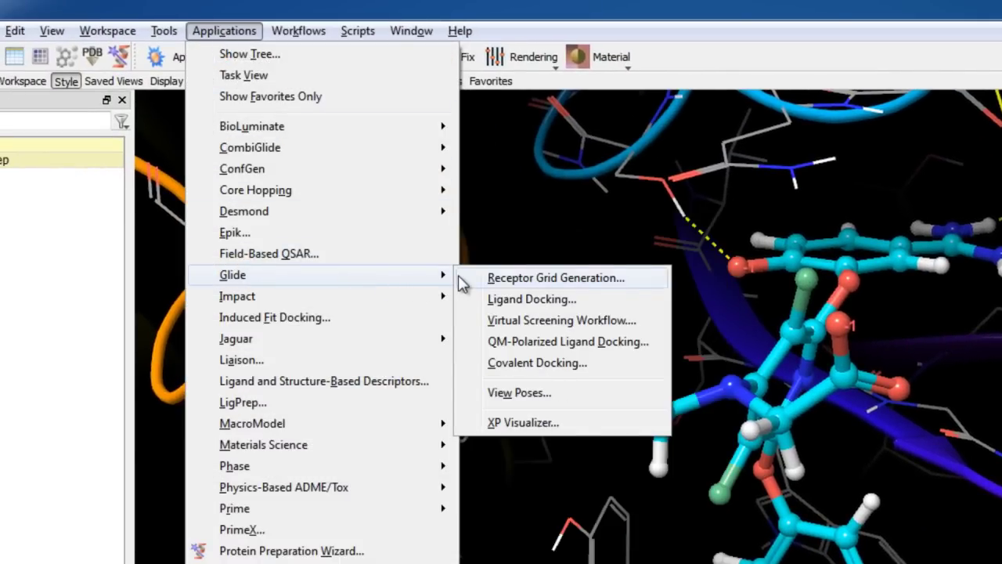
click(516, 278)
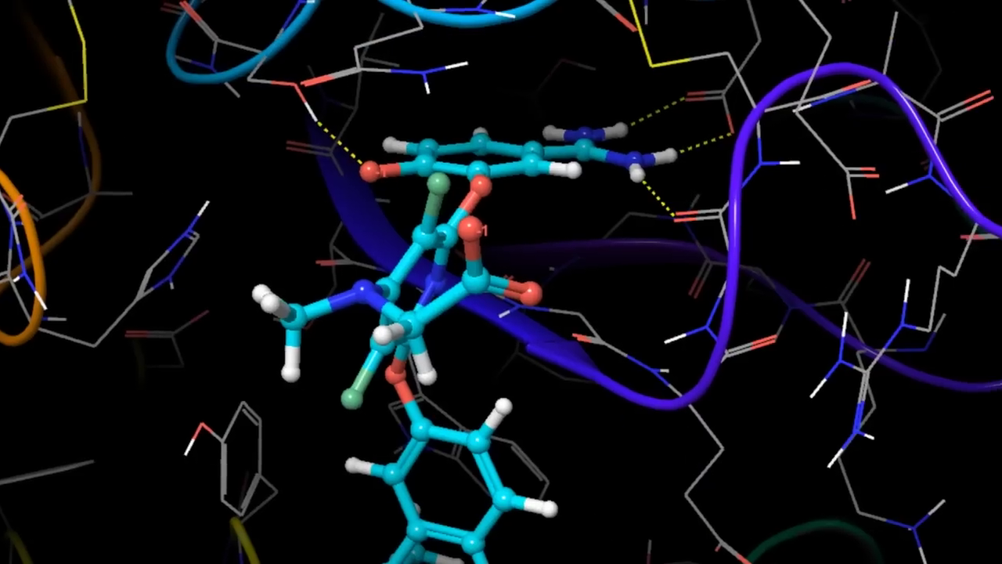
Step: Search the Task Tree for "gri", open Grid Generation under Docking, and move its window clear of the ligand
text(gri)
click(826, 79)
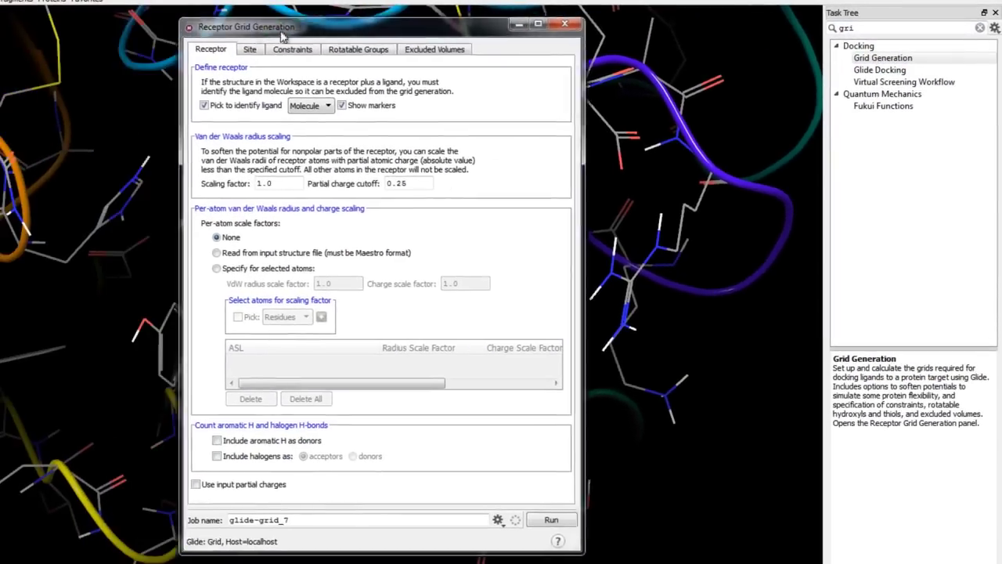
drag(282, 36, 658, 26)
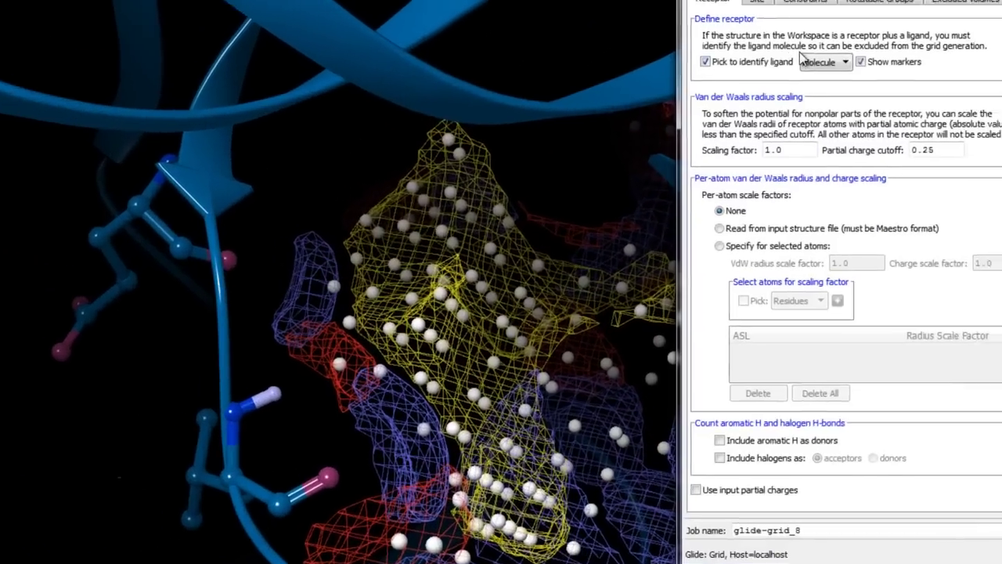
Step: Set the ligand identification in the receptor definition to pick by Entry
click(818, 61)
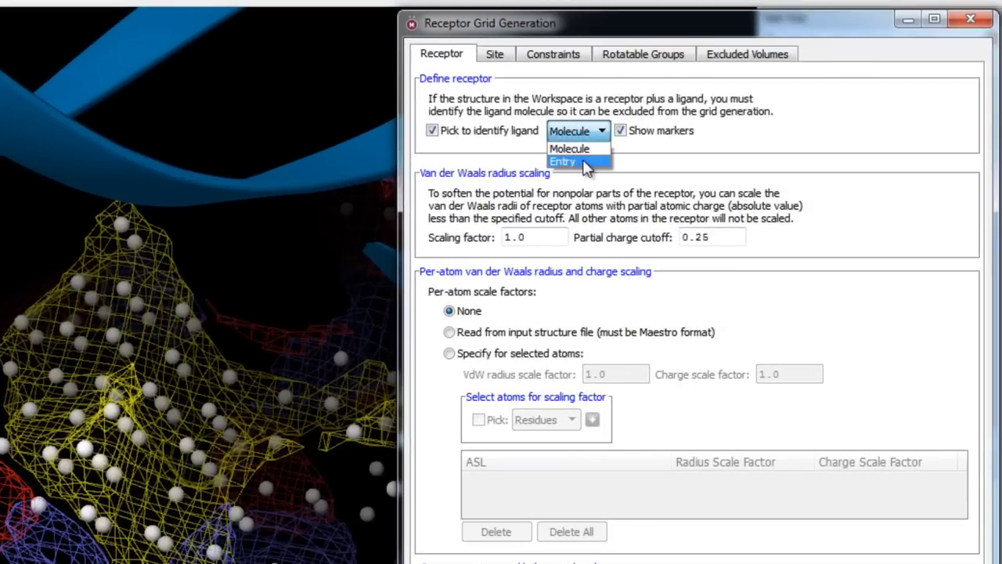
click(584, 162)
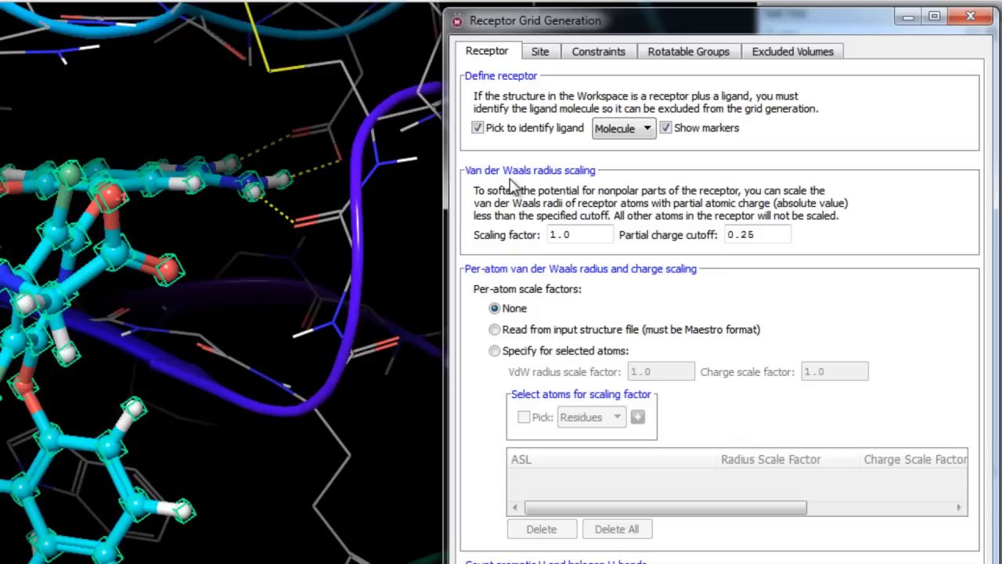
Step: Review the van der Waals radius scaling values and try per-atom scale factors read from the input structure file and specified for selected atoms
drag(586, 237, 548, 236)
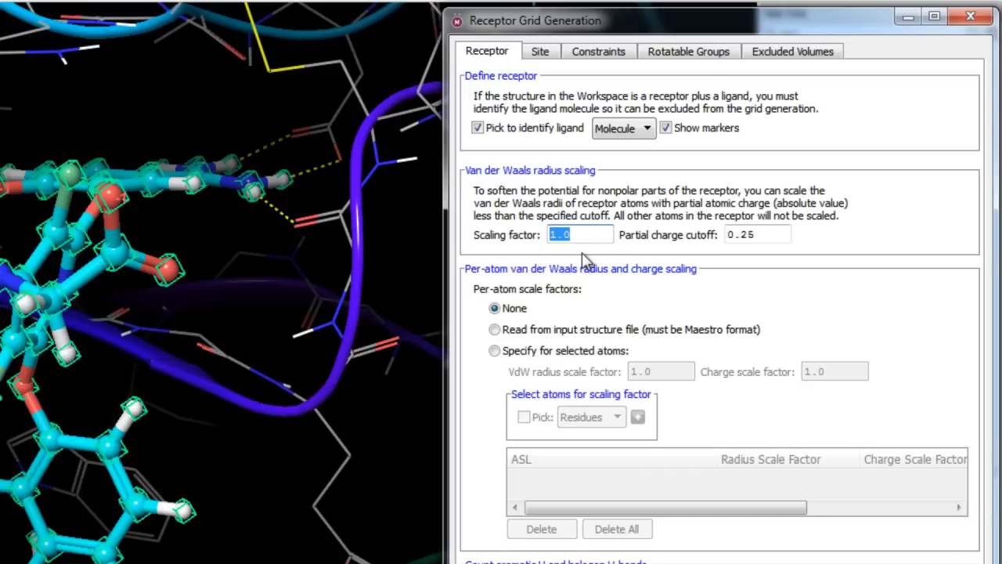
drag(758, 234, 715, 263)
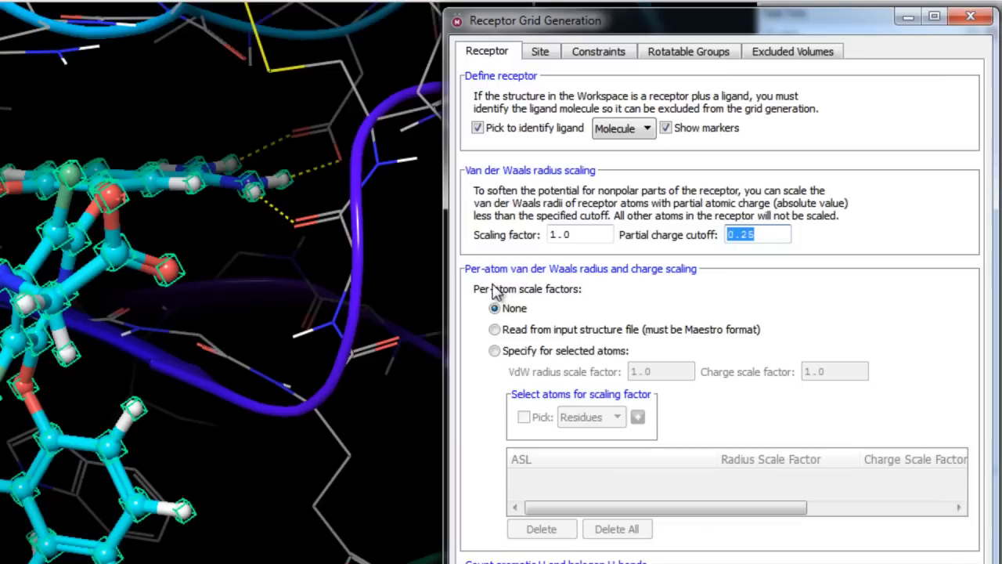
click(495, 330)
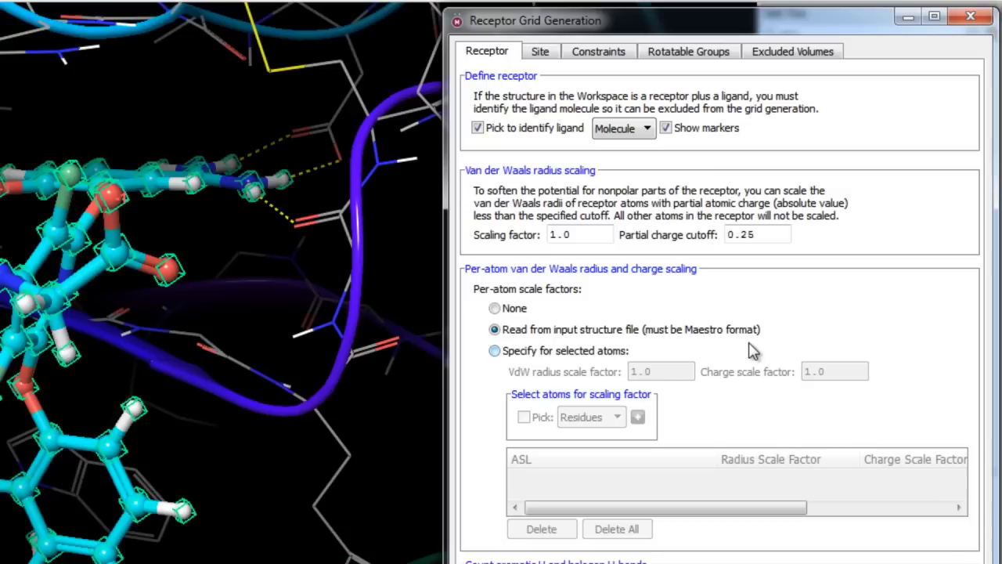
click(494, 350)
drag(671, 371, 616, 383)
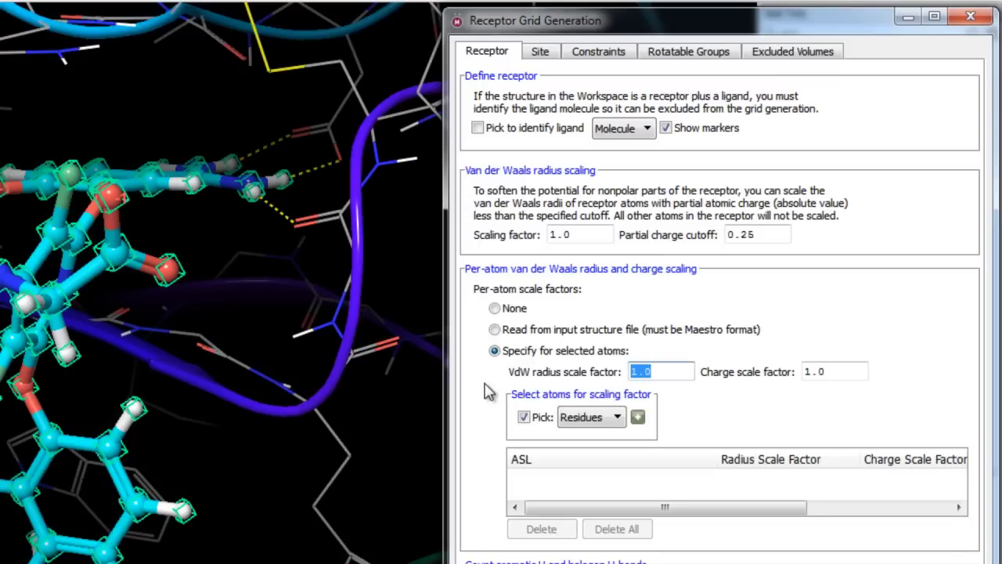
Step: Try per-atom scaling on a residue picked in the Workspace, delete all scaling entries, and return the per-atom scale factors to None
click(593, 428)
click(595, 434)
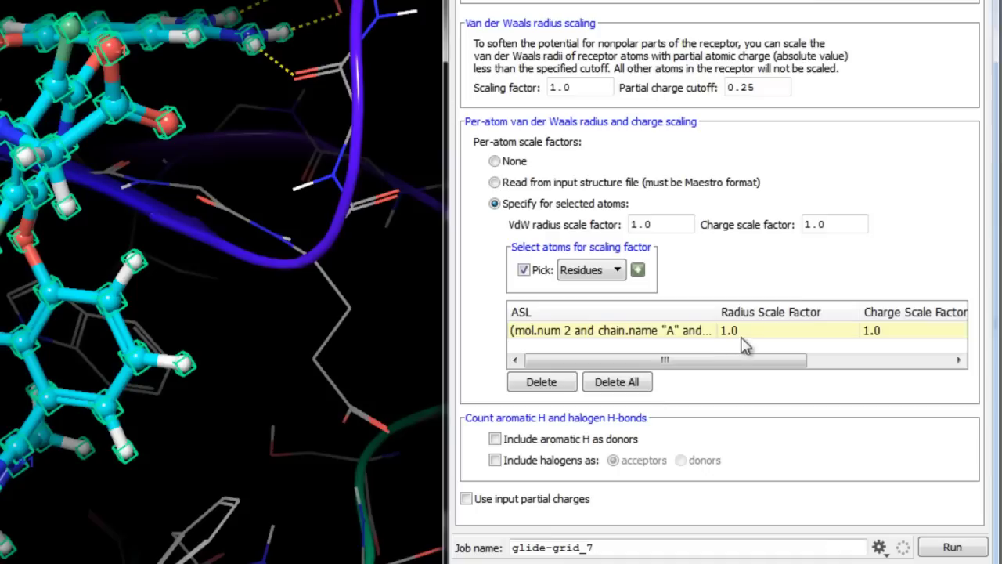
double_click(763, 339)
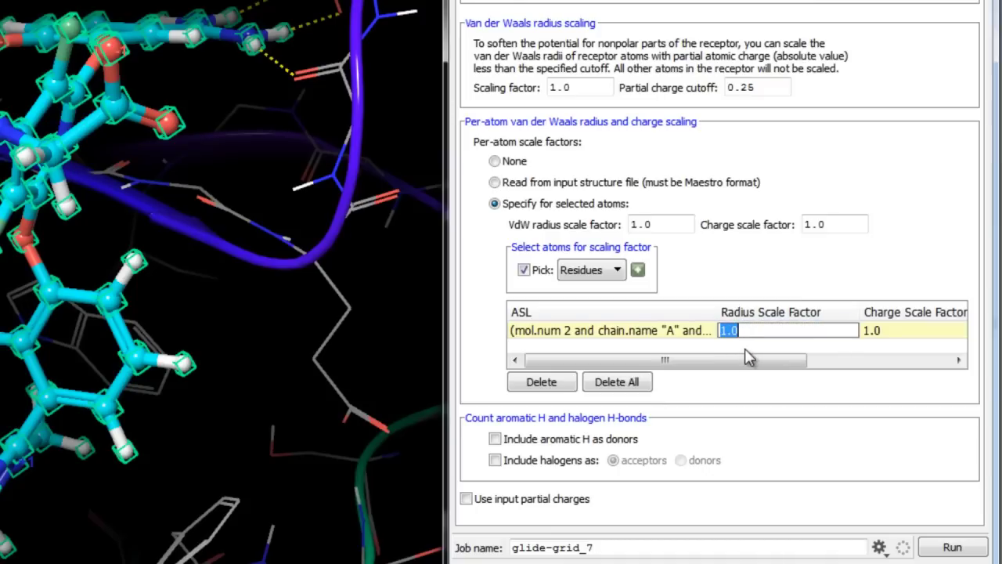
click(632, 381)
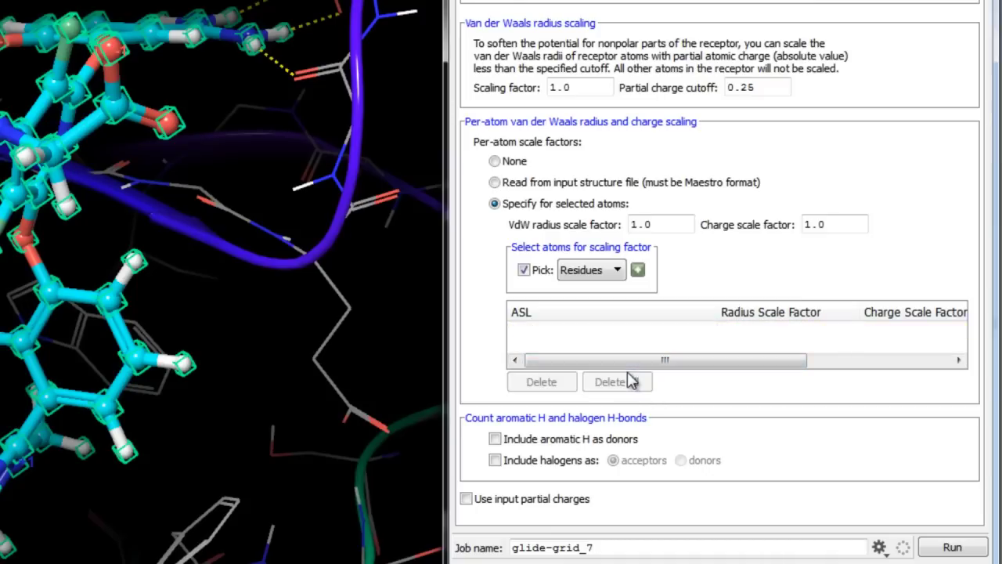
click(516, 166)
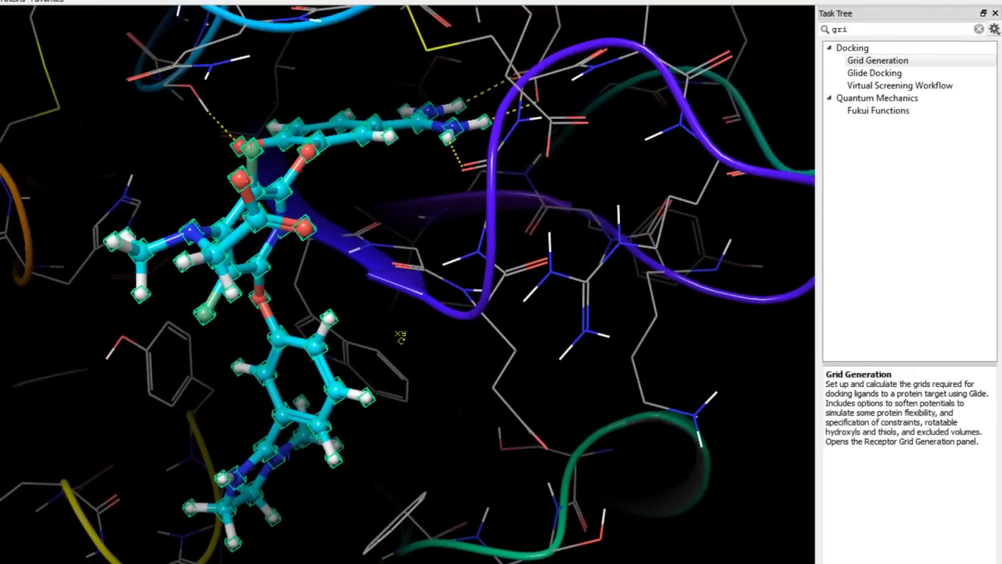
Step: Open the Site settings with the enclosing box displayed and inspect the box around the ligand from different angles
middle_drag(401, 335, 492, 331)
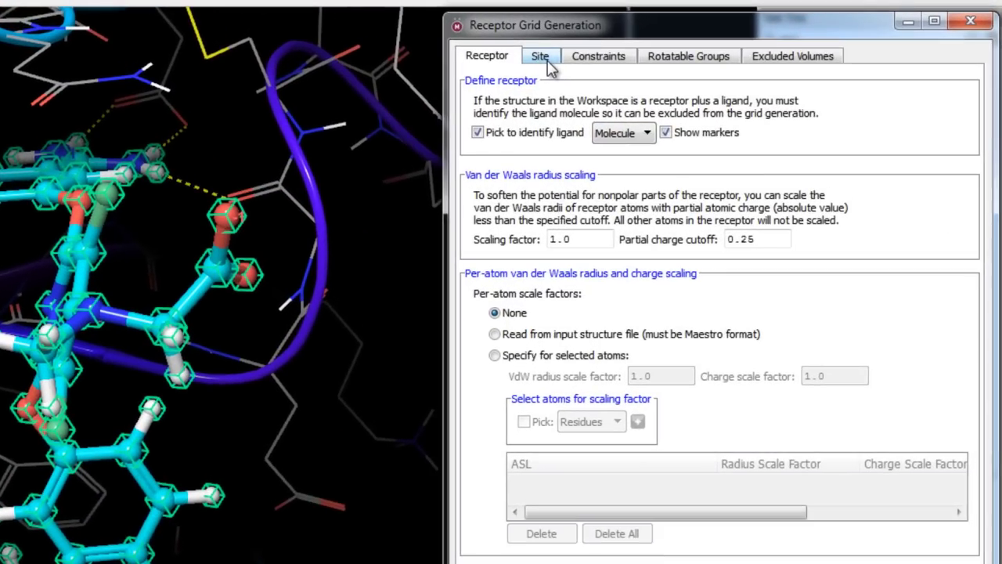
click(549, 64)
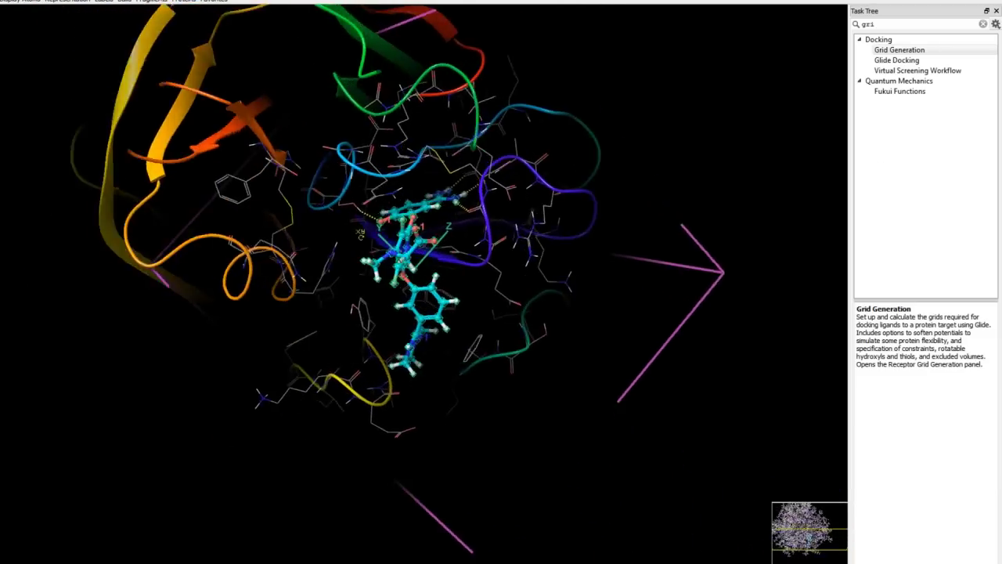
middle_drag(360, 232, 787, 359)
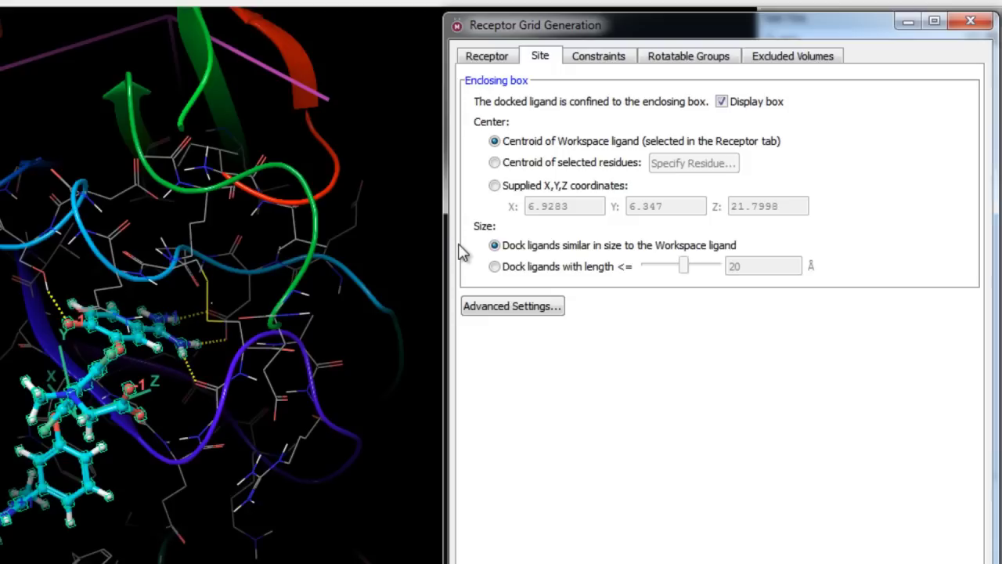
Step: Try sizing the enclosing box for ligands up to 13 Å long and return to ligands similar in size to the Workspace ligand
click(499, 274)
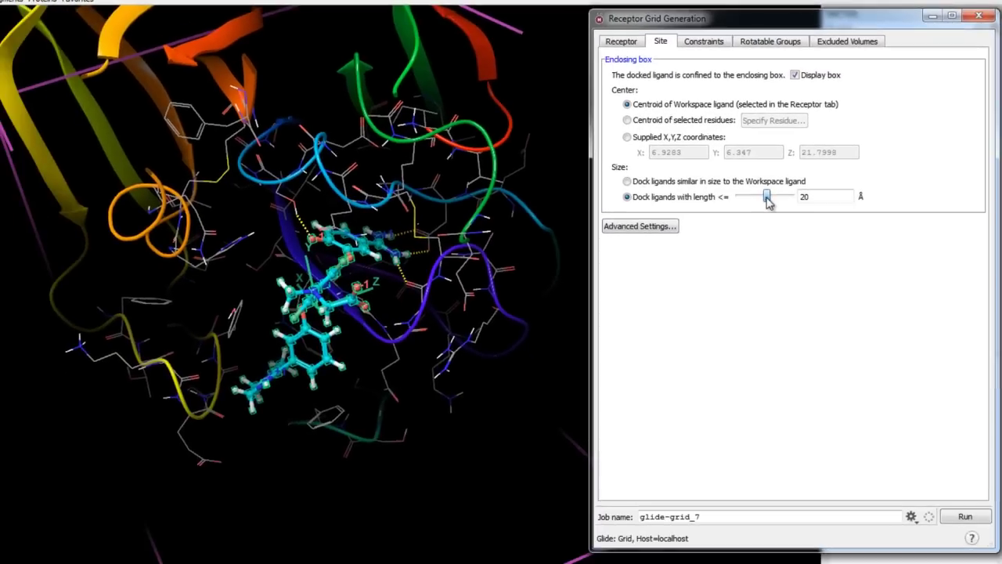
drag(765, 202, 758, 205)
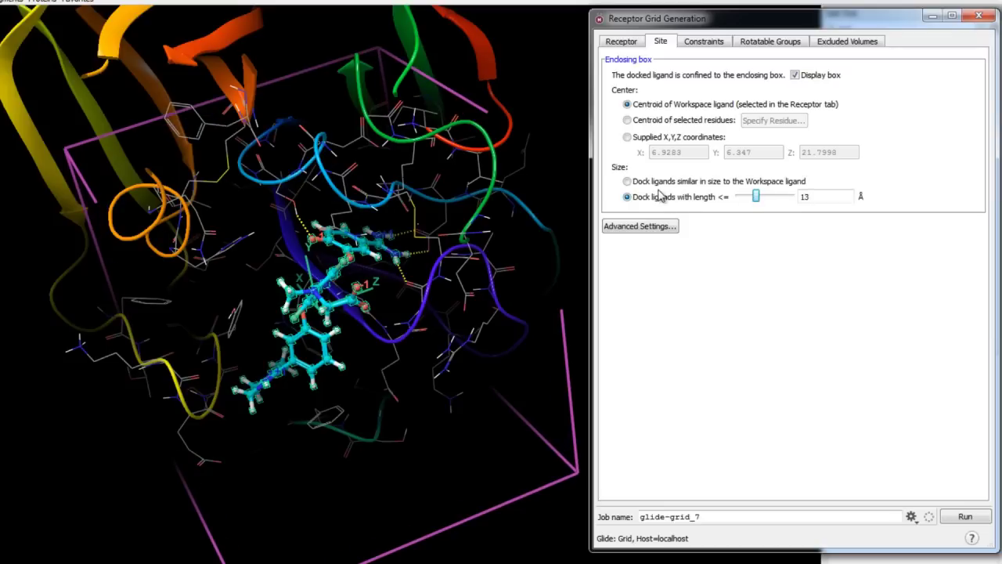
click(628, 181)
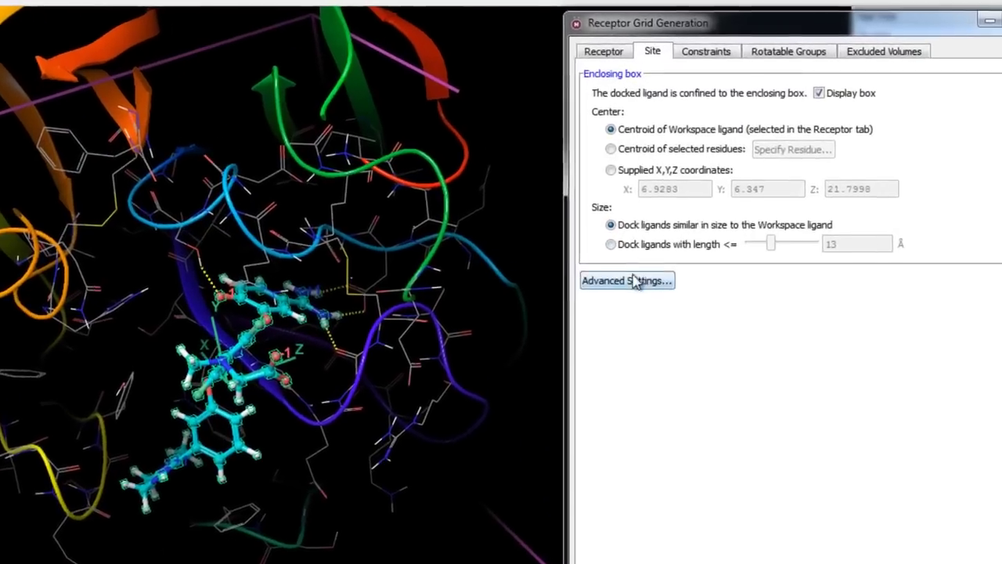
Step: Try ligand diameter midpoint box lengths of 18, 14 and 16 Å in X, Y and Z, and accept all three restored to 10 Å
click(638, 226)
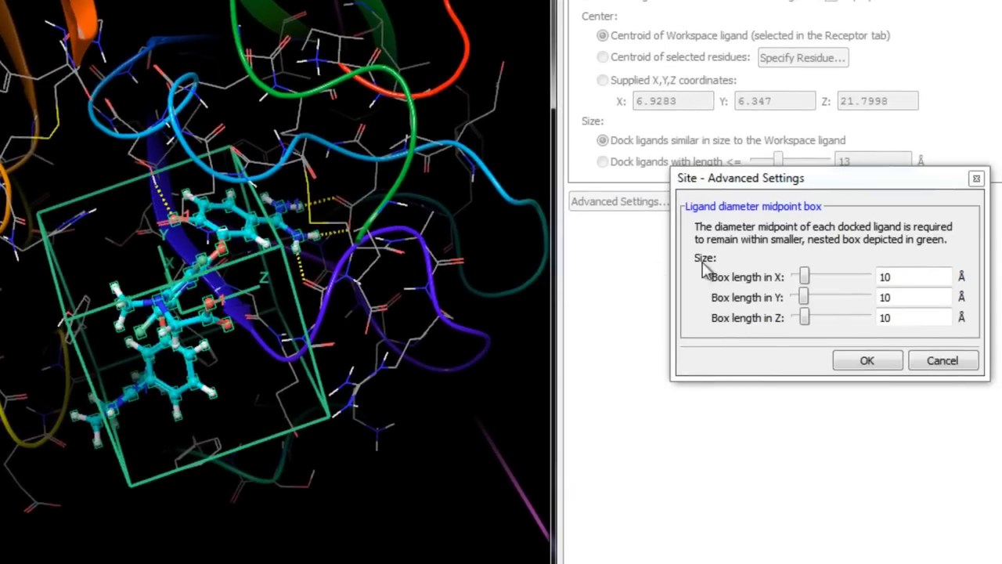
drag(808, 283, 822, 322)
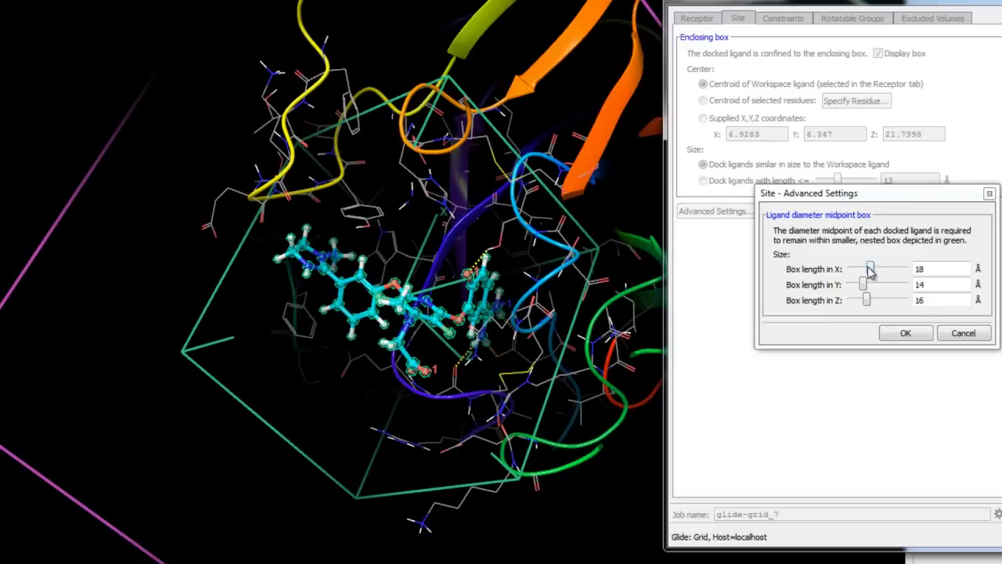
drag(869, 271, 861, 306)
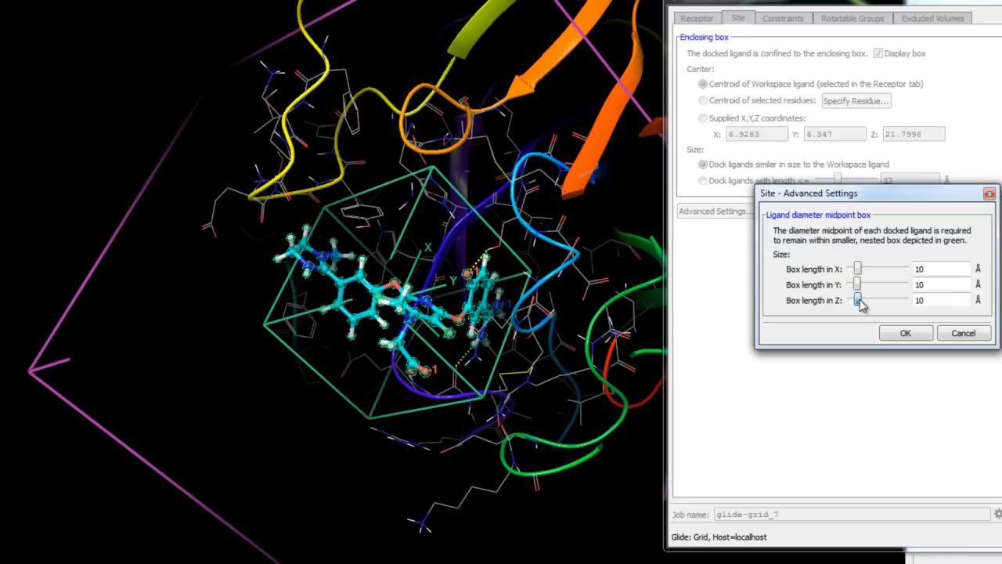
click(906, 333)
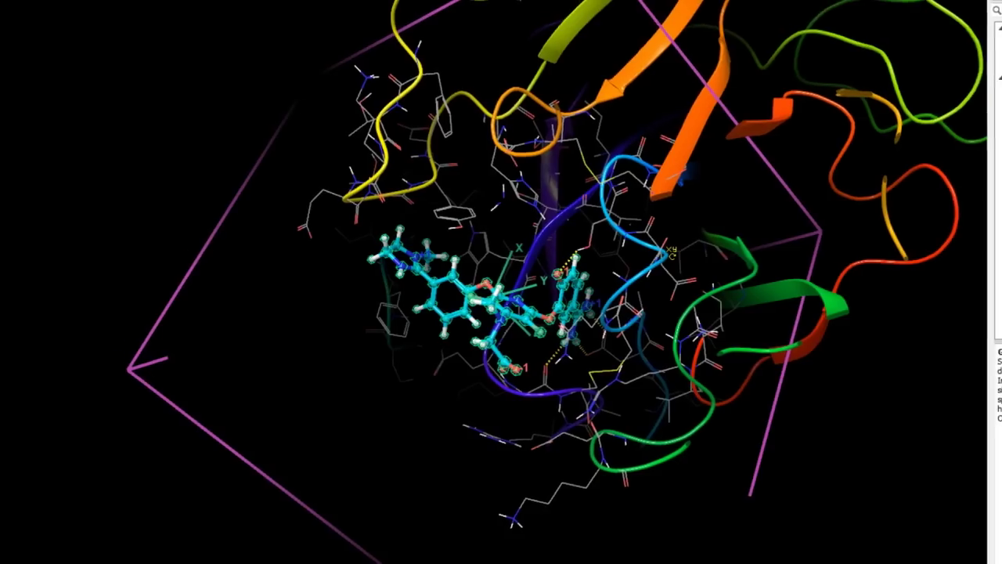
Step: Examine the enclosing box around the 1fjs ligand and around the example binding site that has no ligand
middle_drag(704, 329, 831, 251)
scroll(562, 276, up, 5)
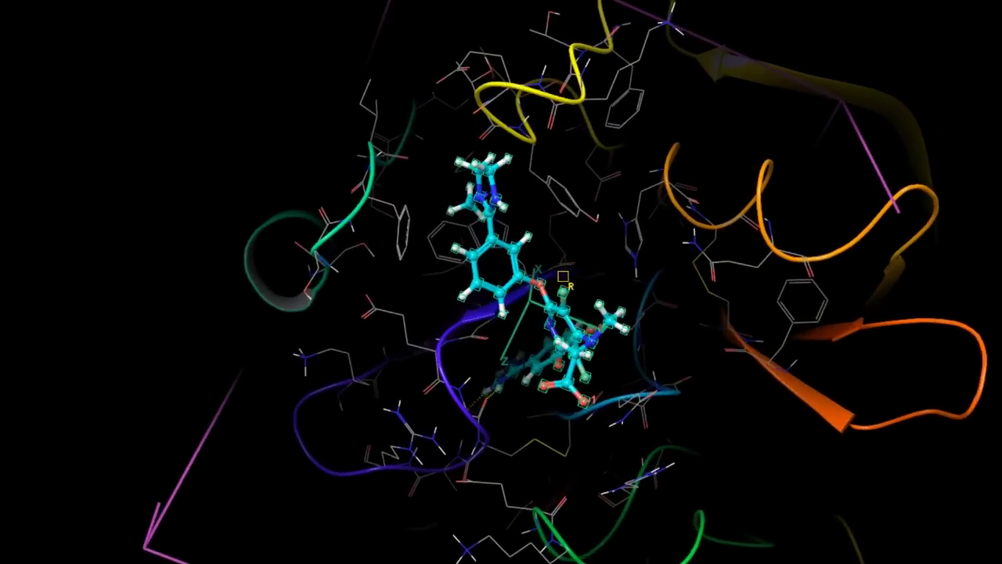
middle_drag(586, 265, 583, 266)
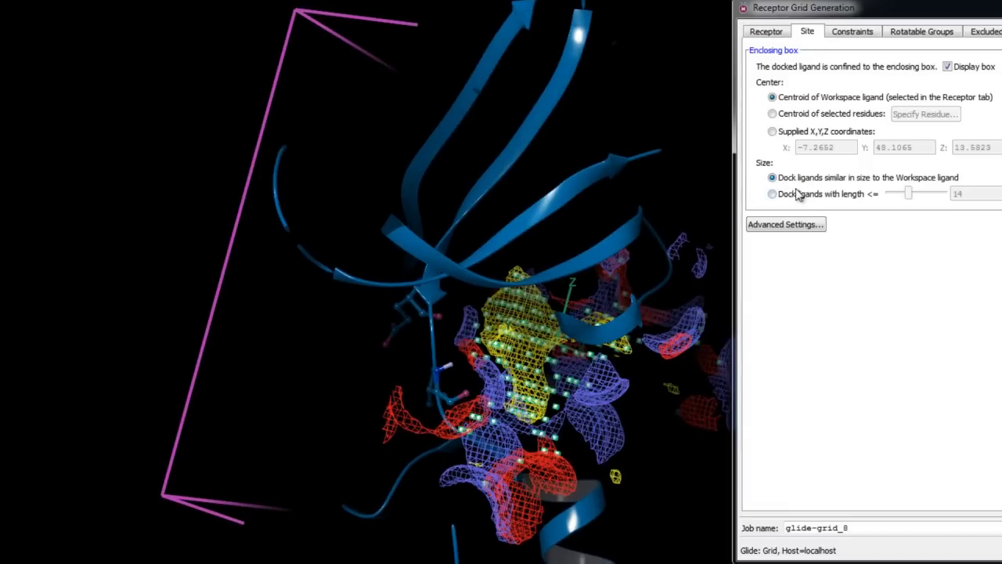
click(803, 198)
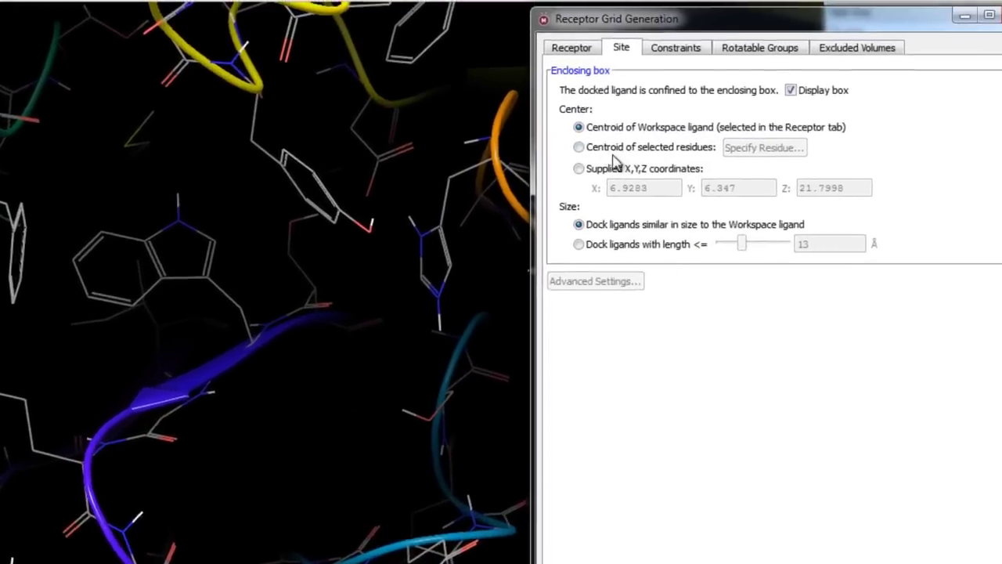
Step: Try centring the box on the centroid of picked active site residues, including 57, 99, 216 and 218 of chain A, and delete all of them
click(840, 107)
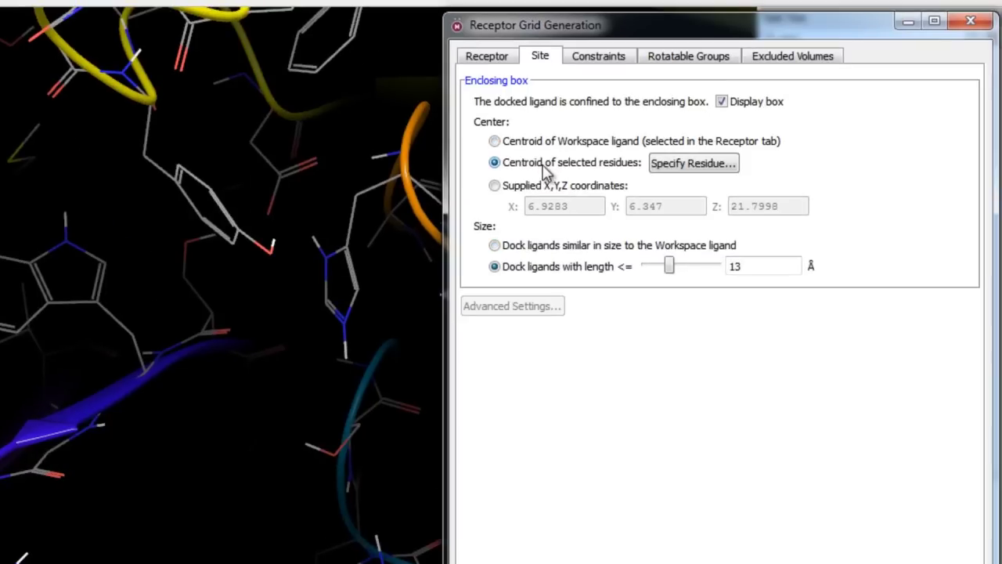
click(676, 173)
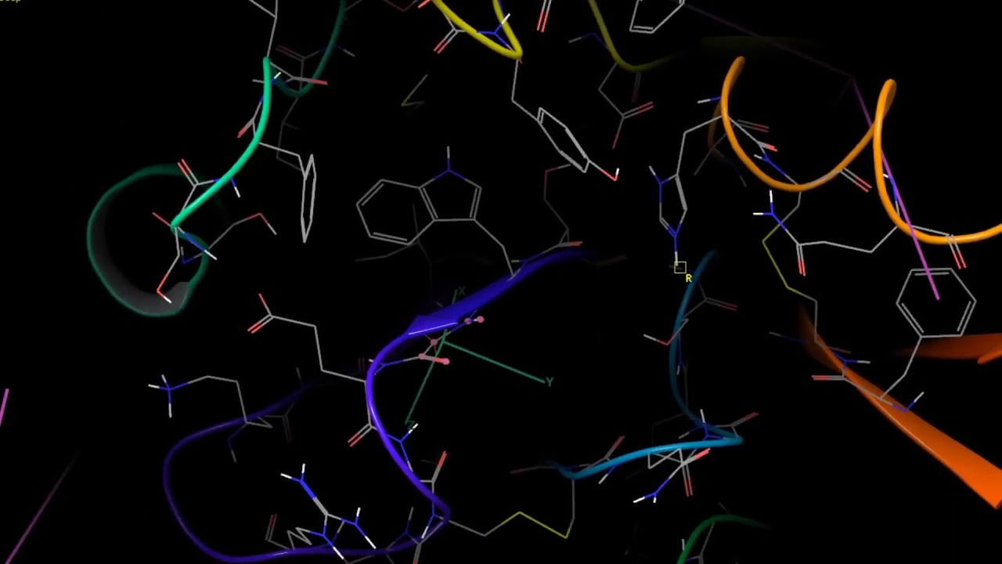
click(678, 264)
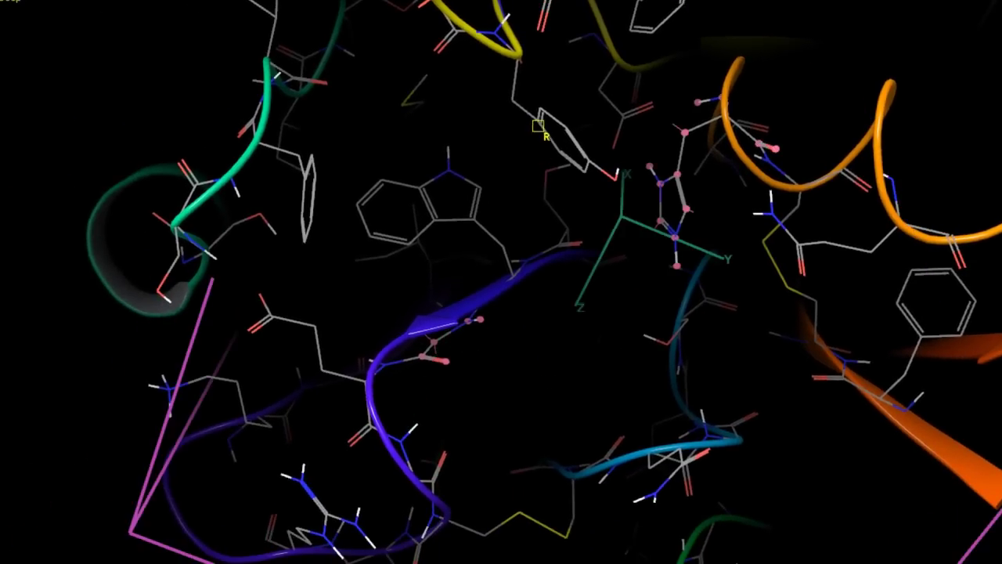
click(536, 127)
click(565, 537)
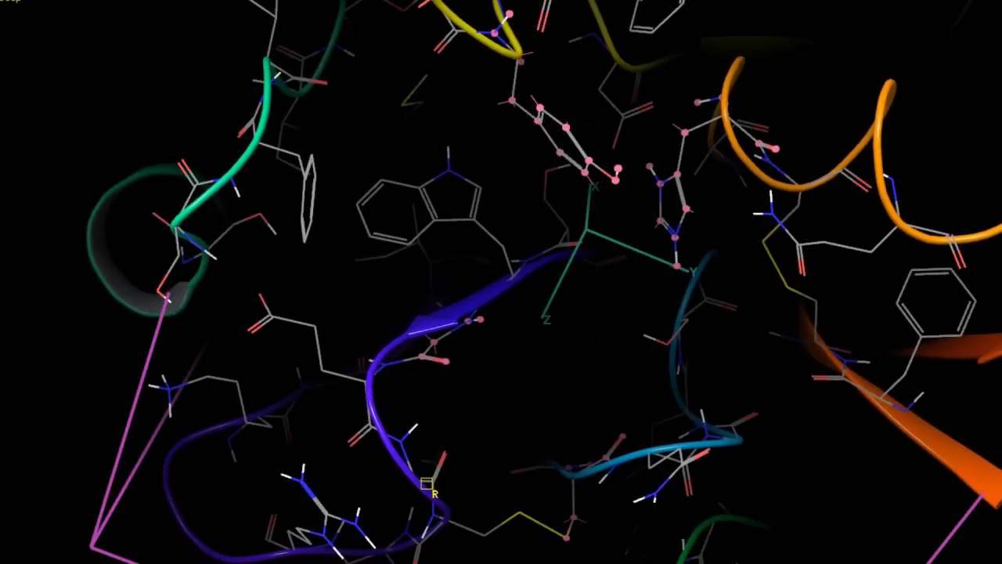
click(430, 488)
drag(465, 458, 427, 462)
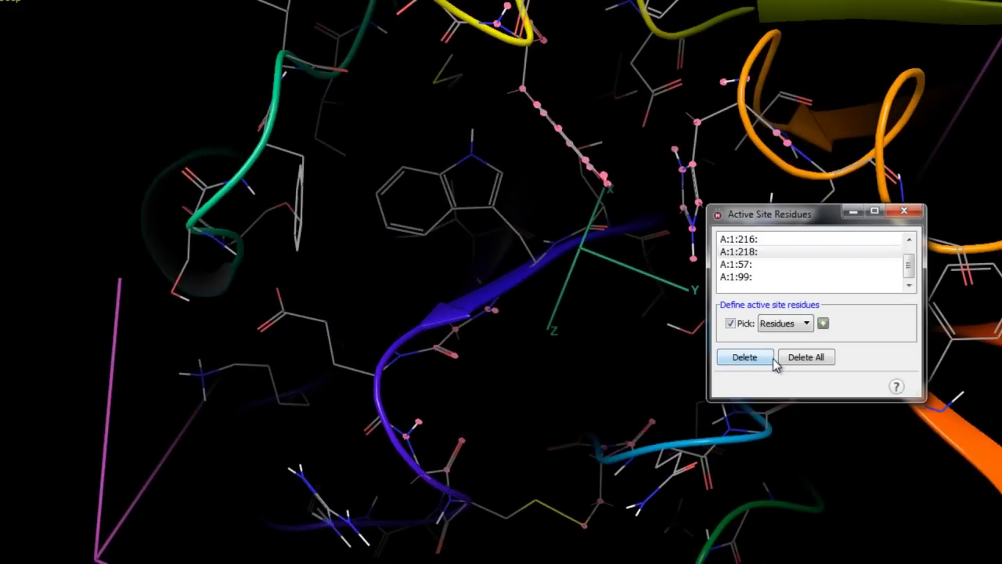
click(807, 360)
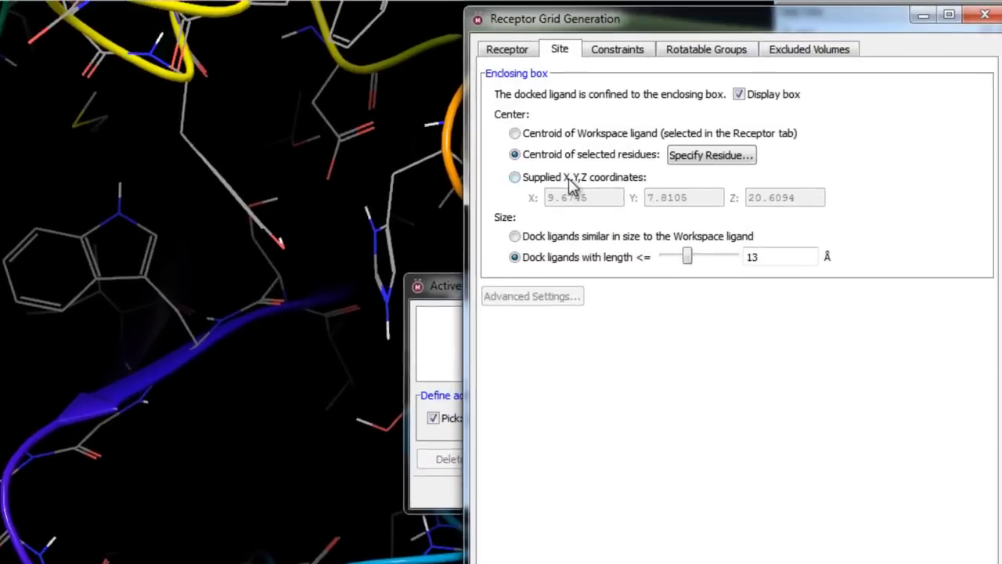
Step: Switch the box centre through supplied X,Y,Z coordinates back to the Workspace ligand centroid, and include 1fjs_prep_lig in the Workspace again as the identified ligand
click(570, 182)
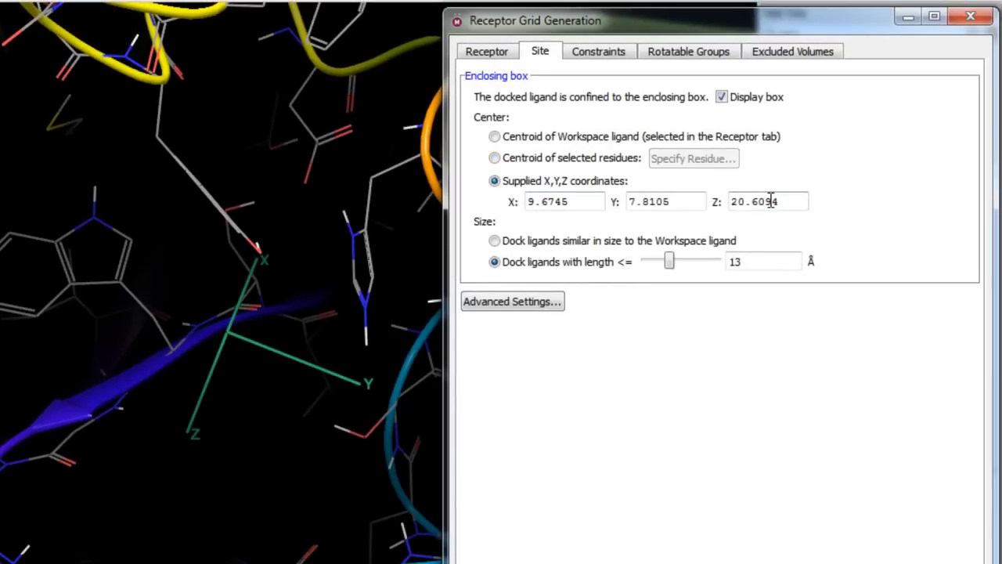
click(541, 142)
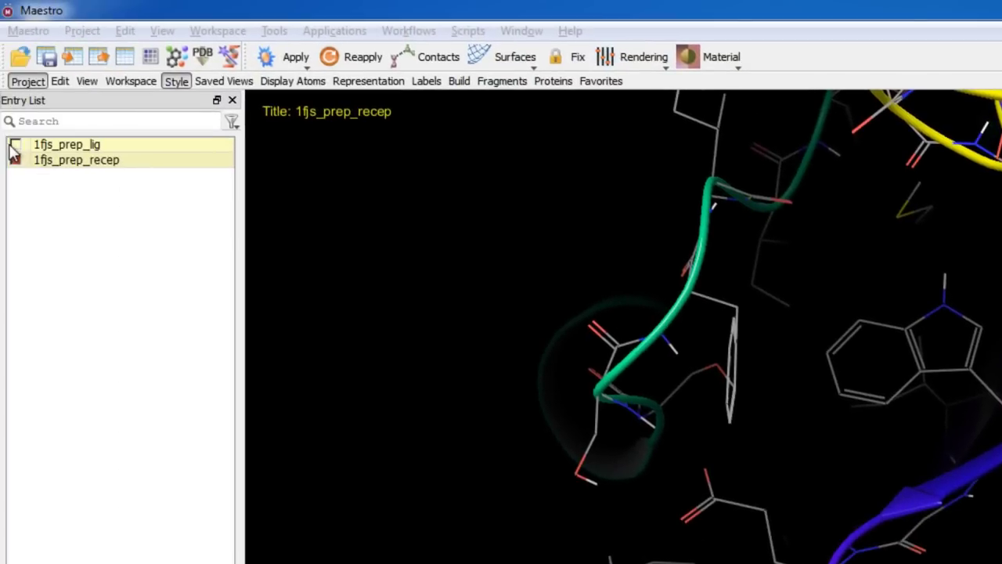
click(14, 146)
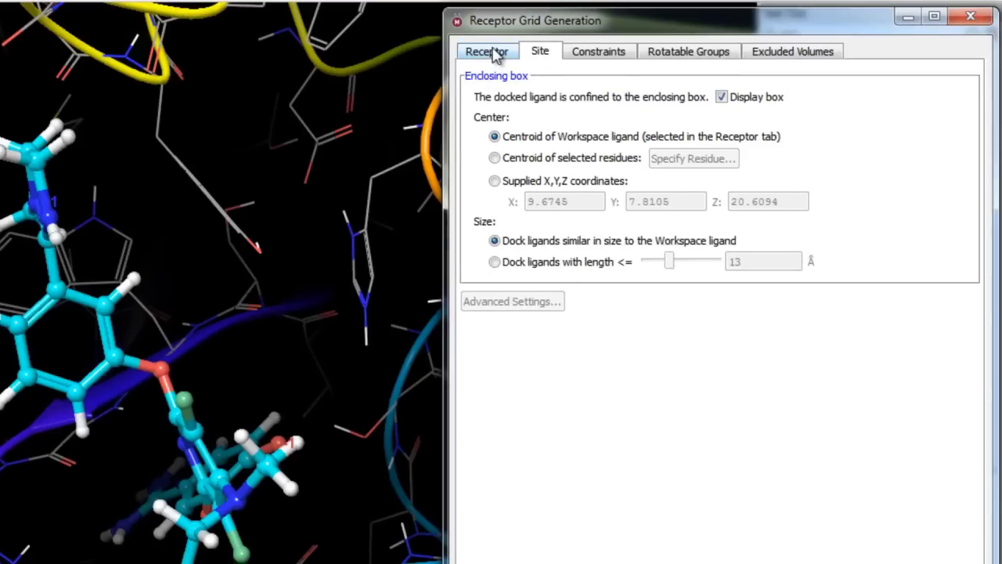
click(604, 61)
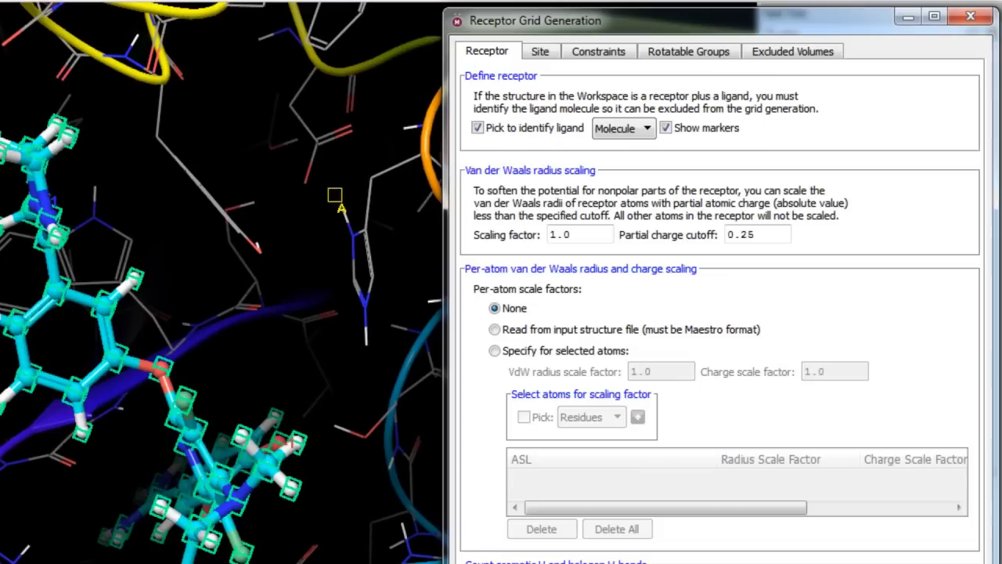
Step: Examine the Positional/NOE, H-bond/Metal, Hydrophobic and Metal Coordination constraint types, returning to the Positional/NOE constraints
click(596, 53)
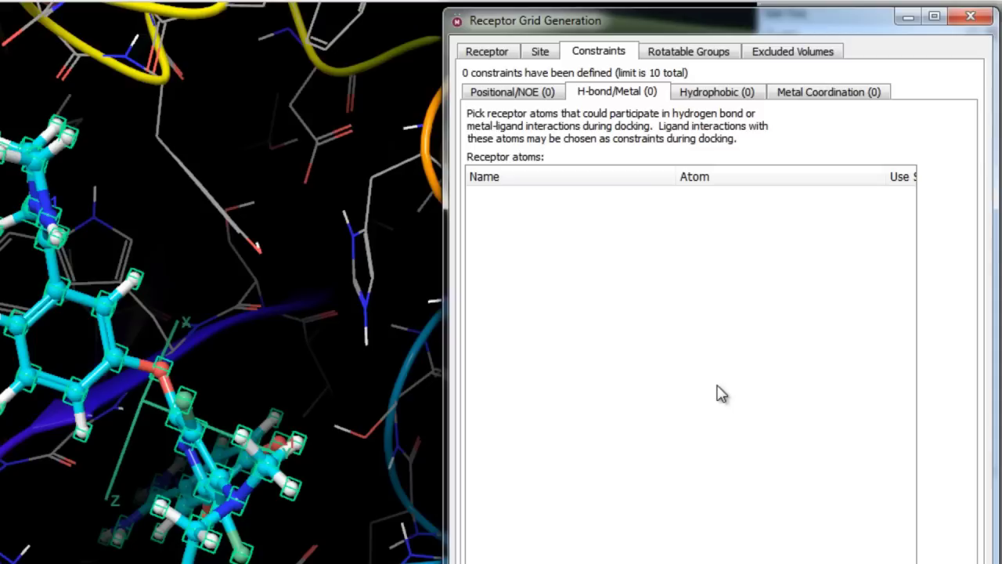
click(548, 94)
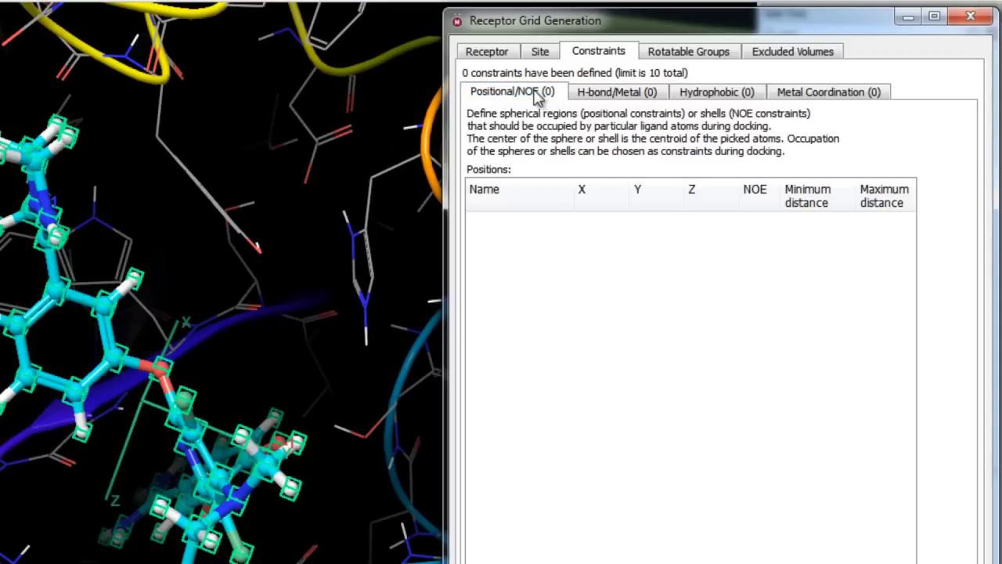
click(619, 98)
click(736, 100)
click(823, 101)
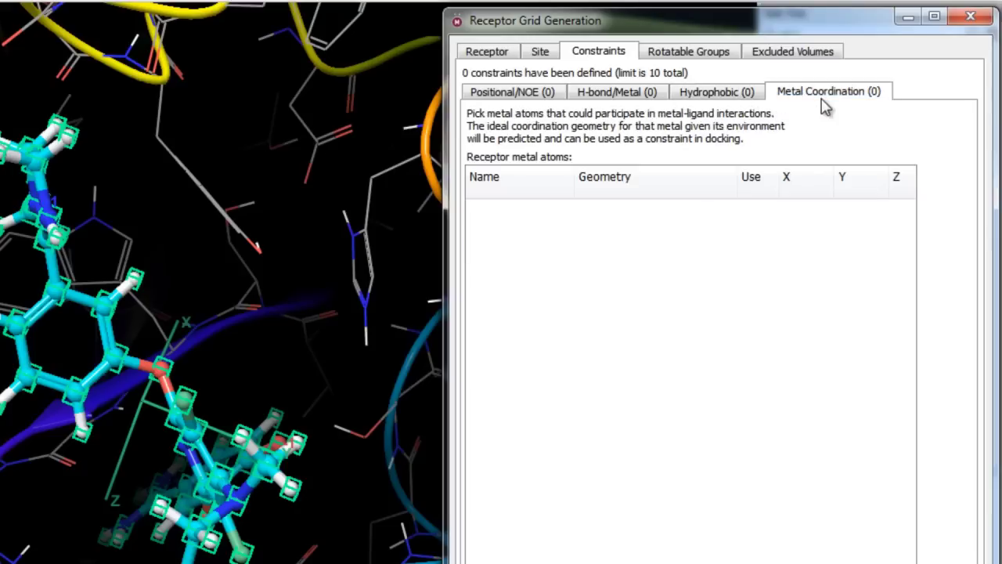
click(529, 97)
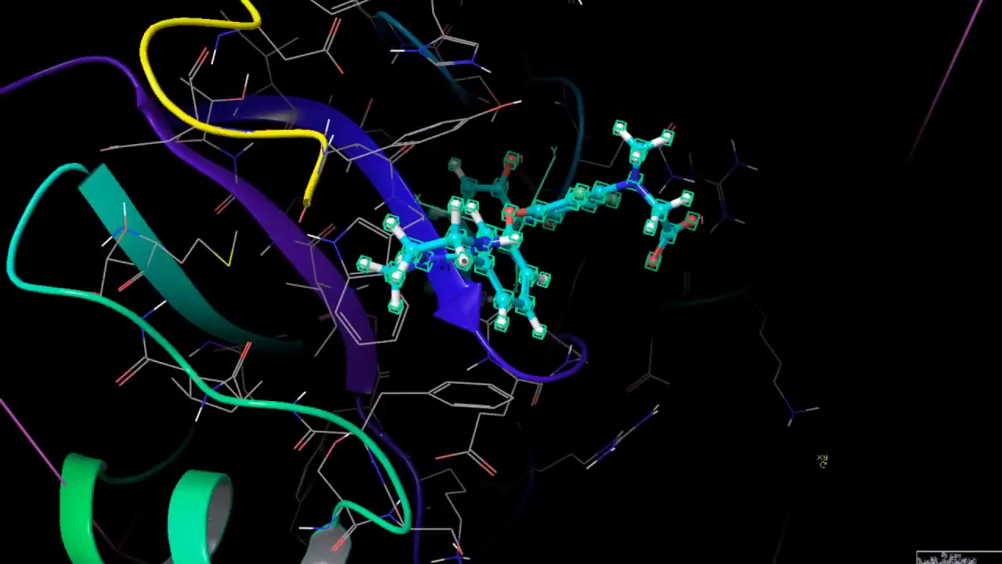
Step: Start a new positional constraint centred on the ligand carbon (atom 4517) between the two nitrogens of the five-membered ring
middle_drag(822, 460, 674, 398)
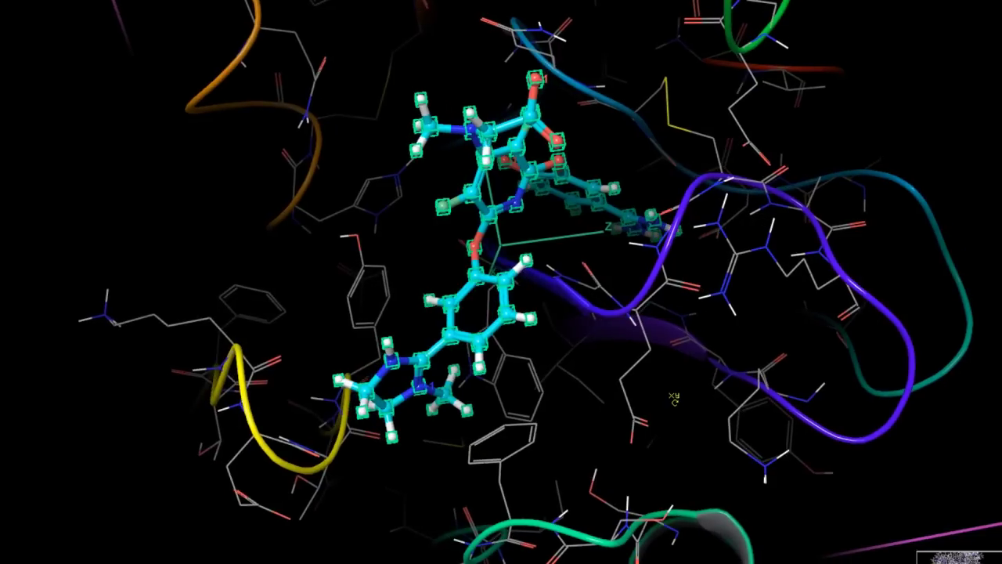
scroll(674, 398, up, 5)
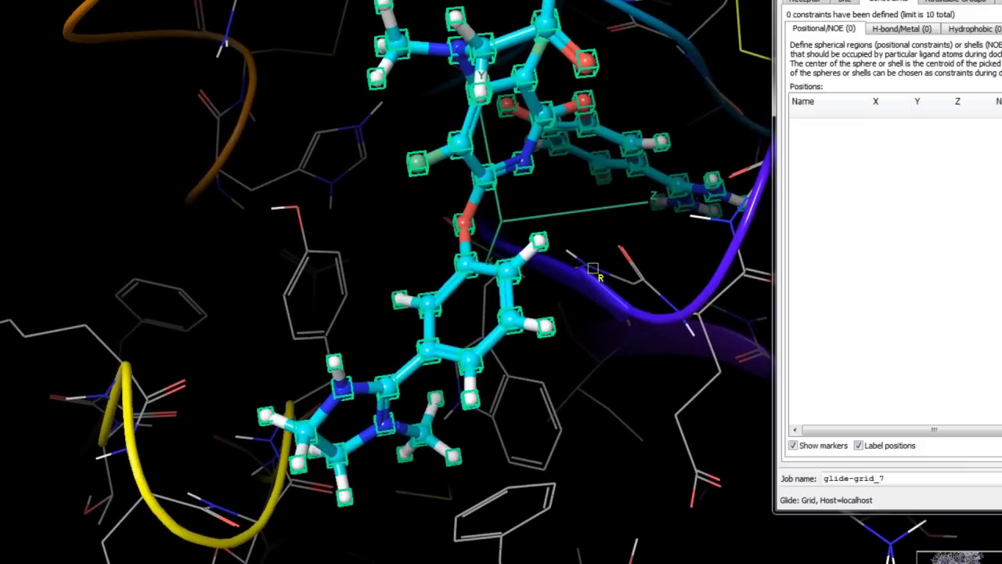
middle_drag(443, 427, 356, 258)
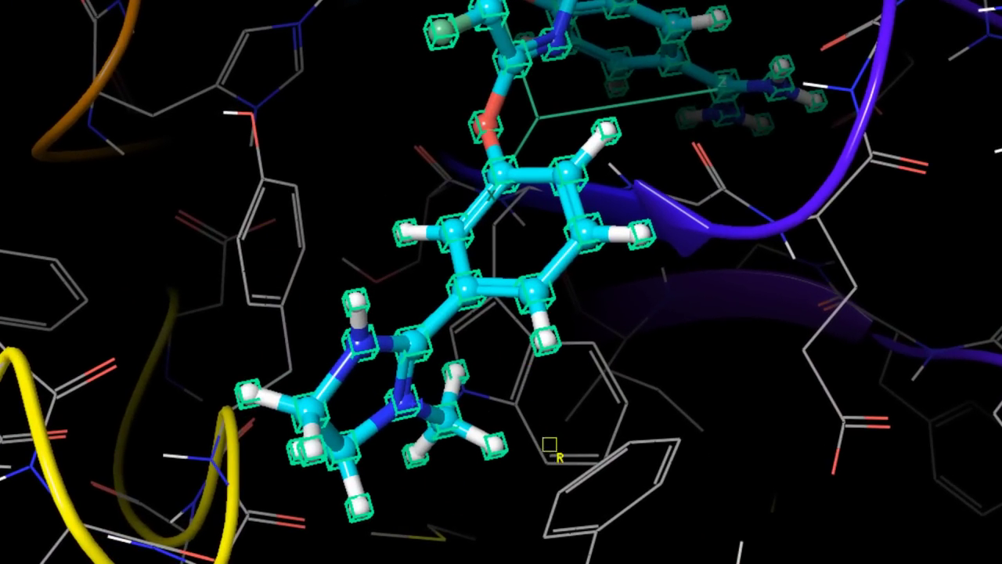
middle_drag(626, 499, 547, 522)
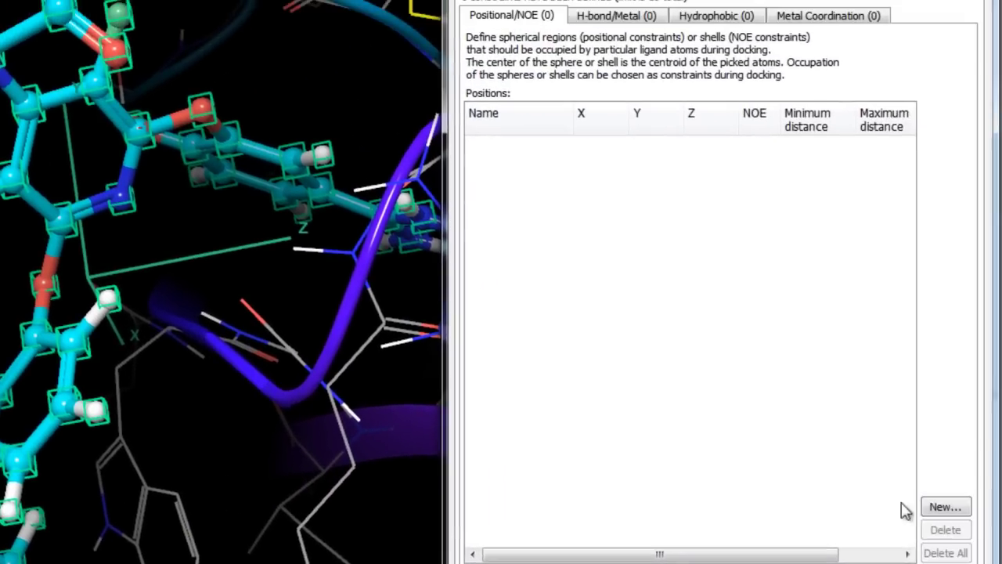
click(942, 511)
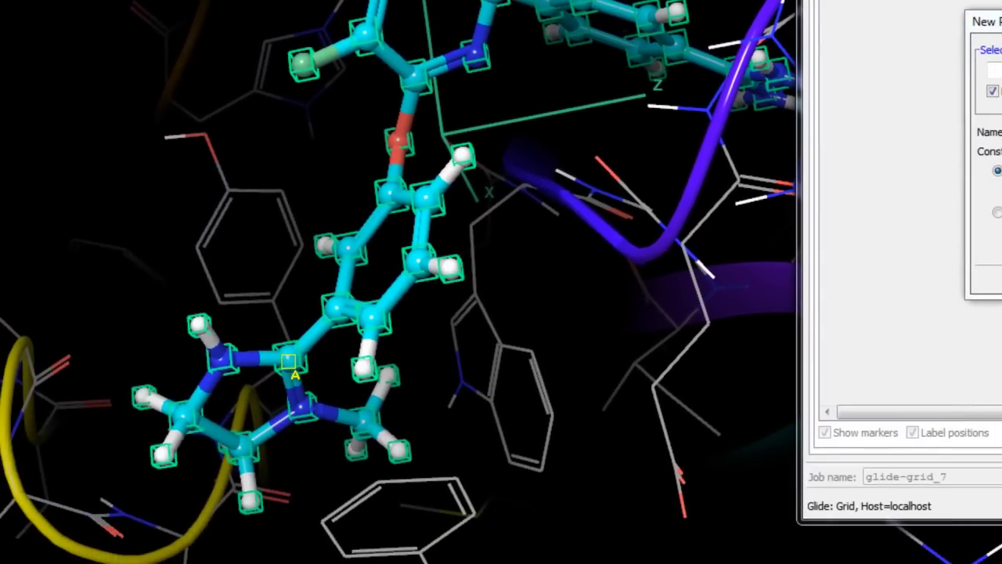
click(291, 362)
middle_drag(389, 450, 542, 269)
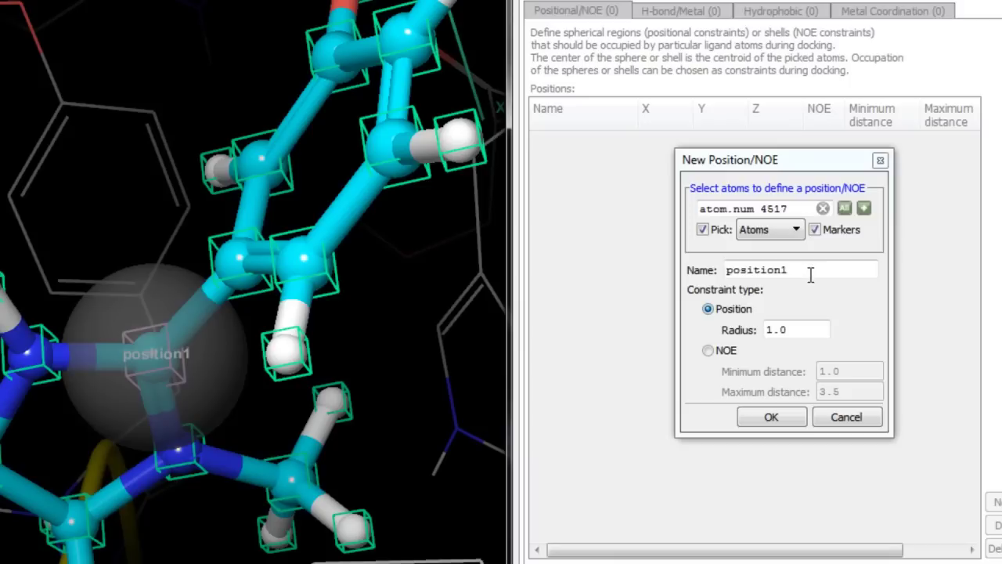
Step: Name the positional constraint S4_arom, set its radius to 2.0 and accept it
drag(809, 274, 700, 278)
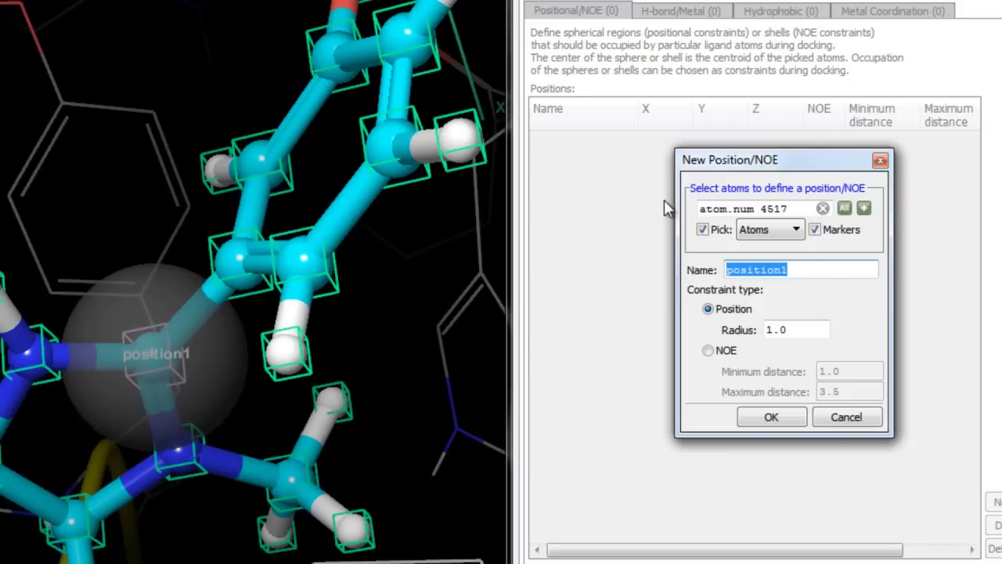
text(S4_arom)
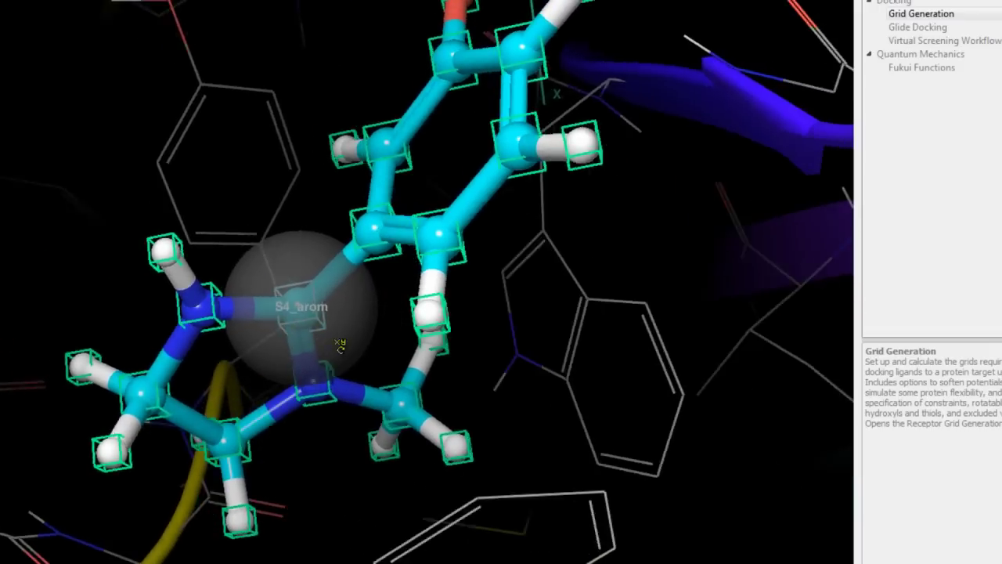
middle_drag(341, 345, 313, 332)
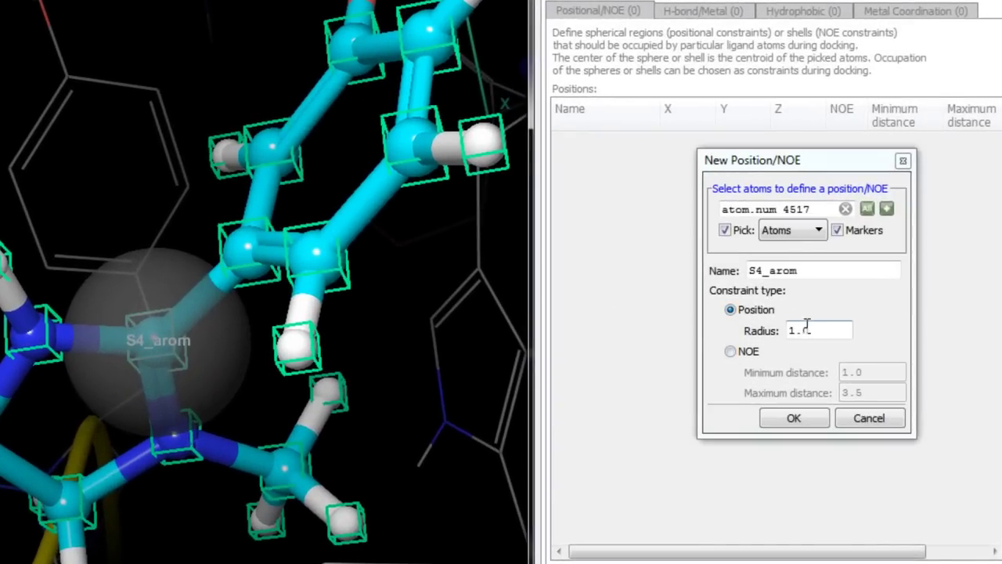
drag(801, 325, 795, 327)
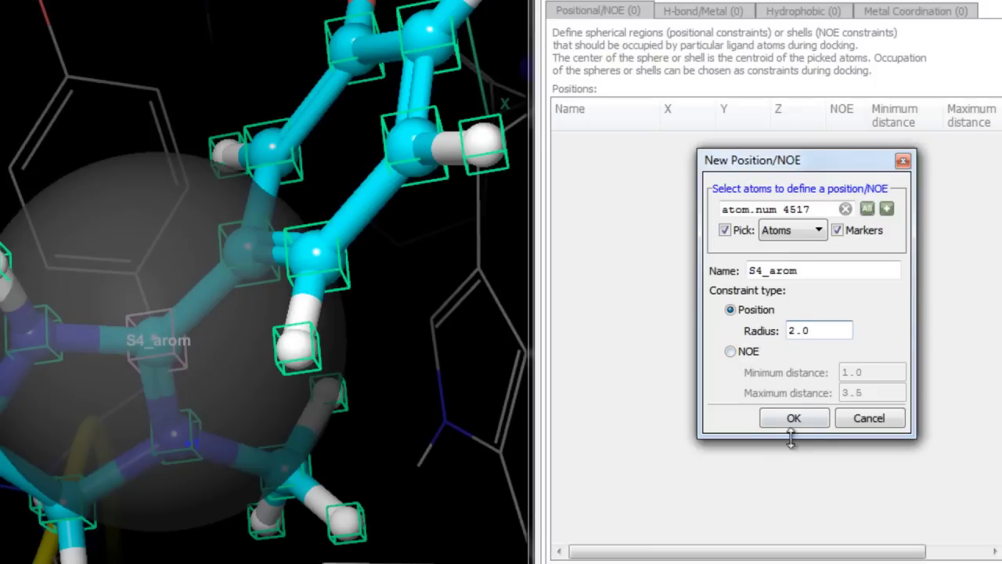
click(793, 417)
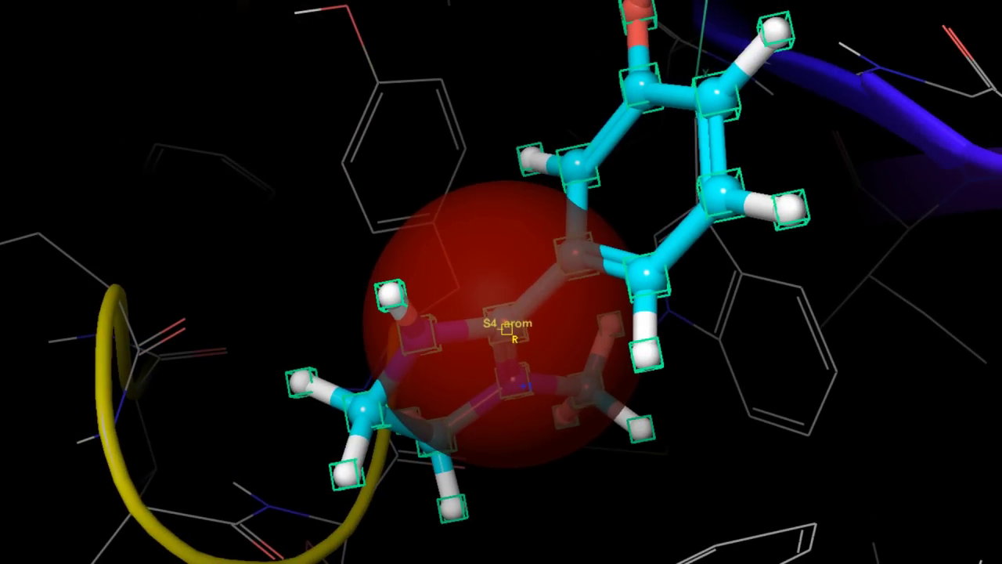
Step: Add an NOE constraint centred on receptor atom 3811 with a minimum distance of 1.0 and a maximum distance of 3.5
middle_drag(507, 330, 802, 398)
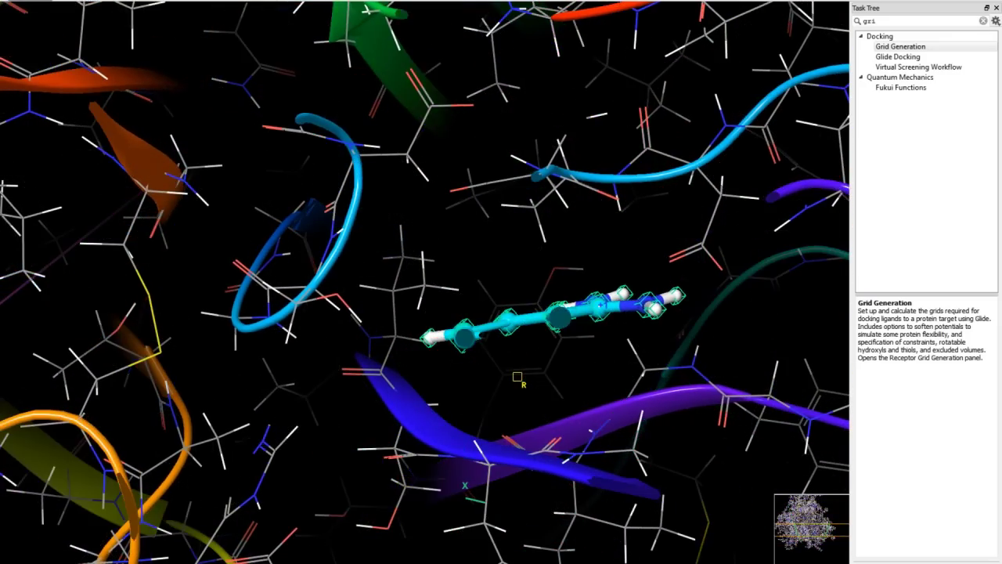
middle_drag(516, 377, 531, 410)
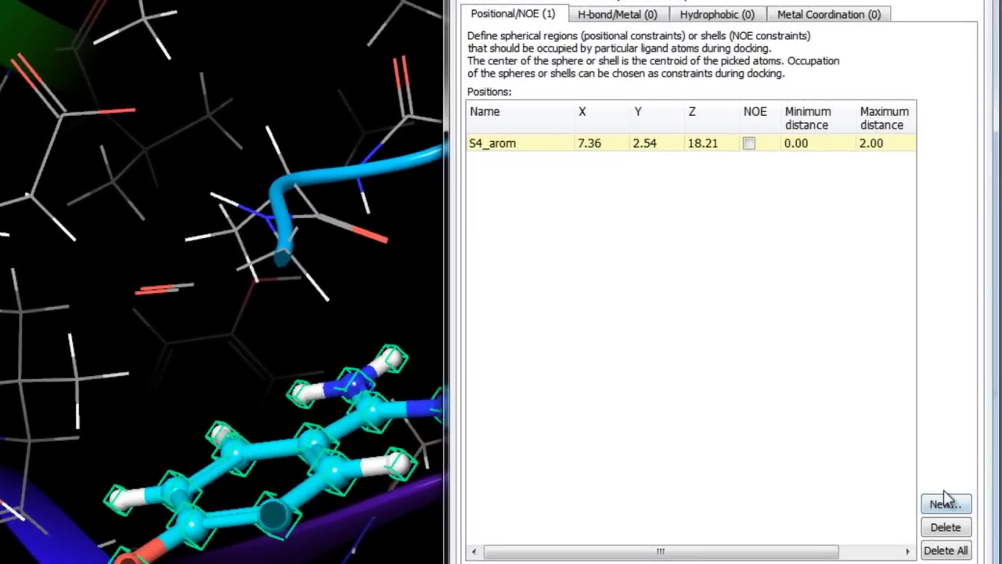
click(957, 423)
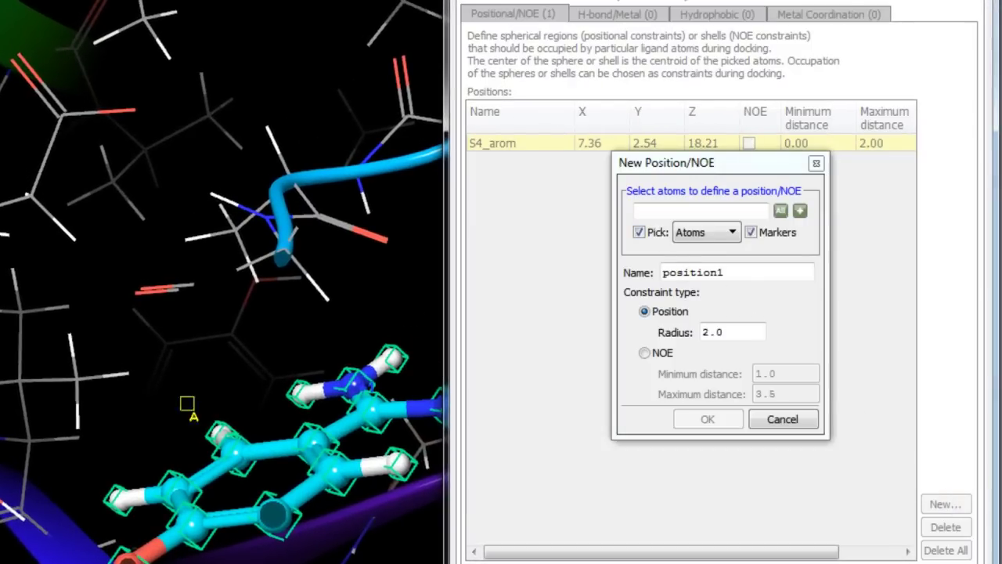
click(124, 375)
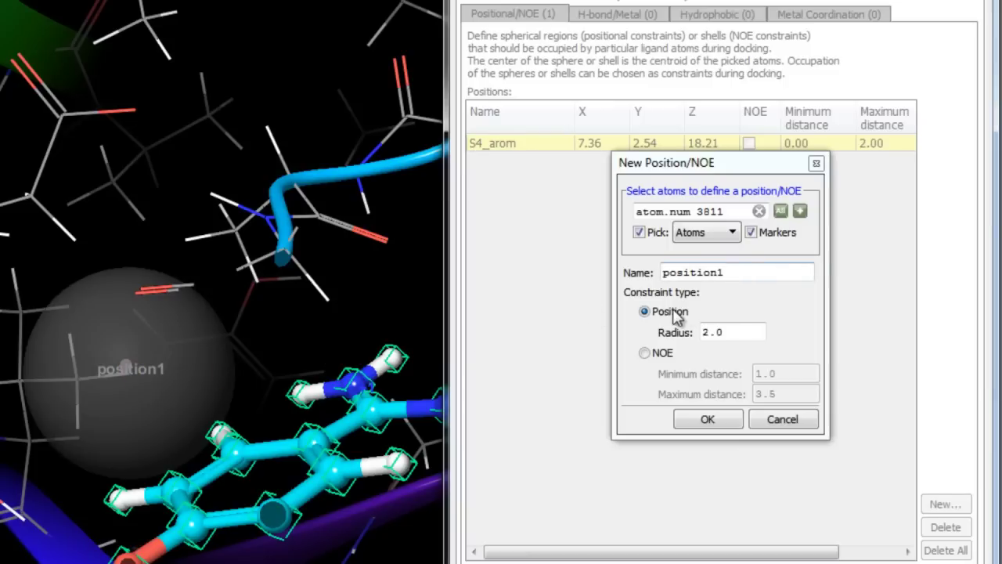
click(645, 354)
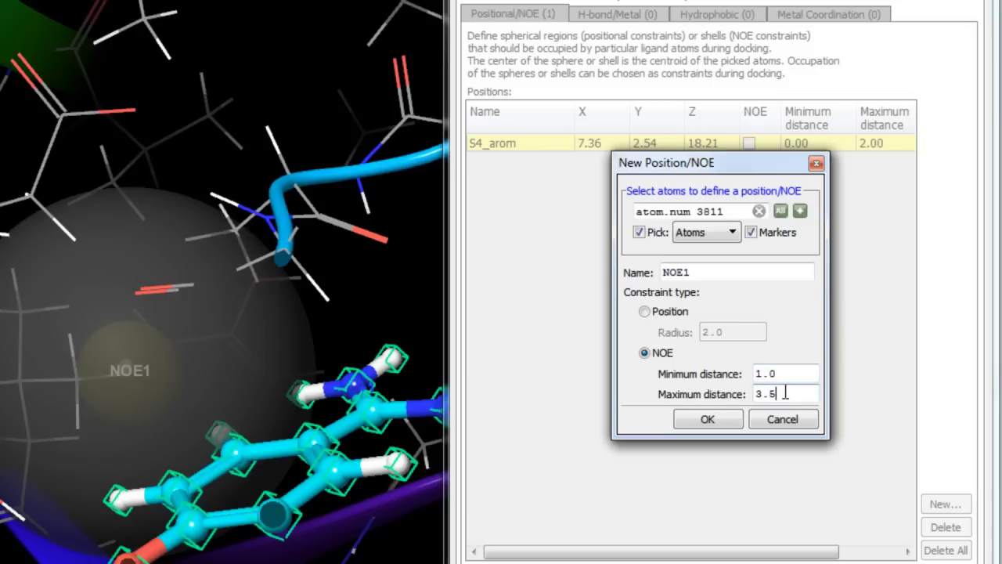
click(708, 419)
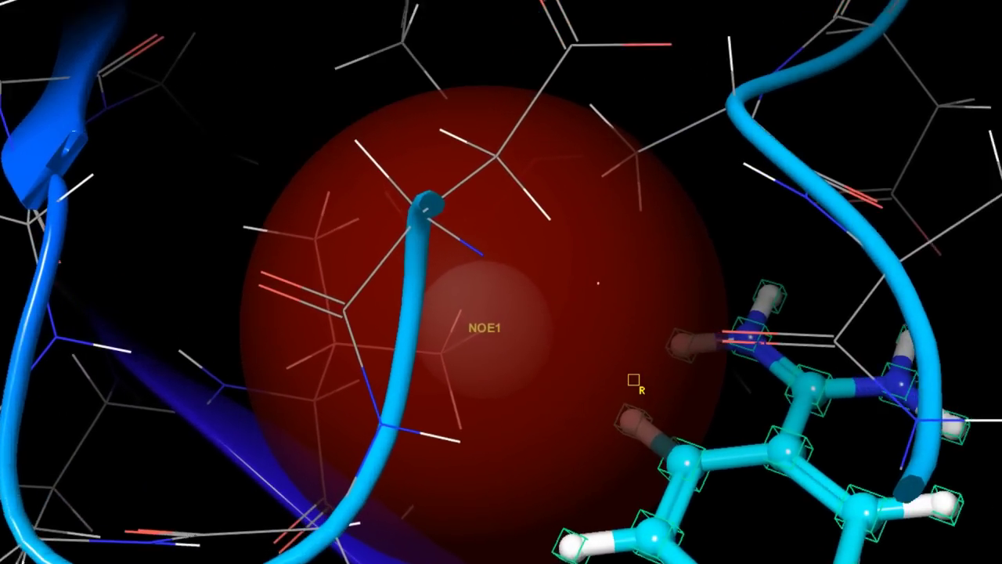
Step: Inspect the NOE1 shell around the ligand and delete that constraint
drag(634, 382, 560, 300)
mouse_move(560, 300)
middle_down()
mouse_move(553, 287)
mouse_move(544, 297)
mouse_move(569, 300)
mouse_move(553, 288)
middle_up()
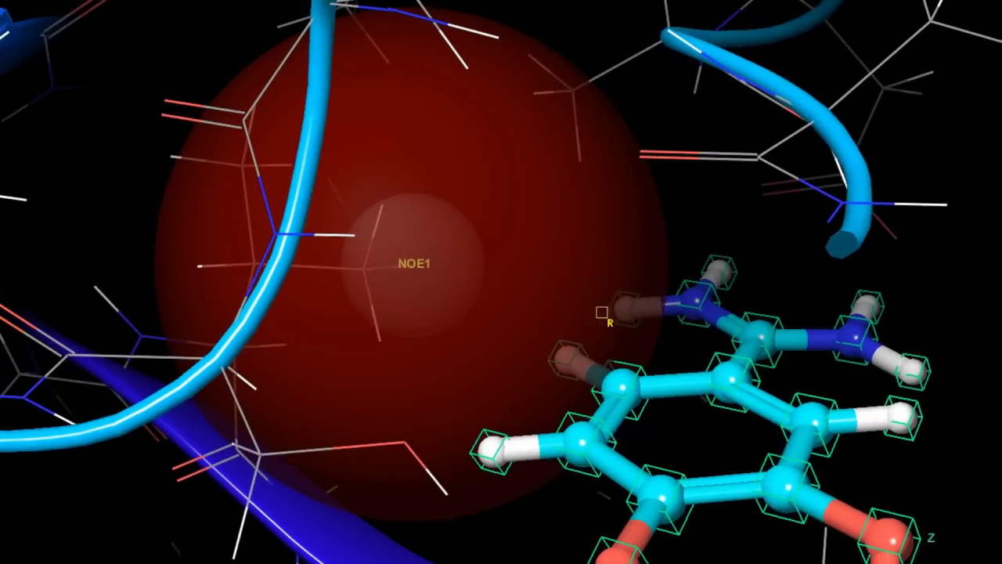
middle_drag(554, 380, 524, 468)
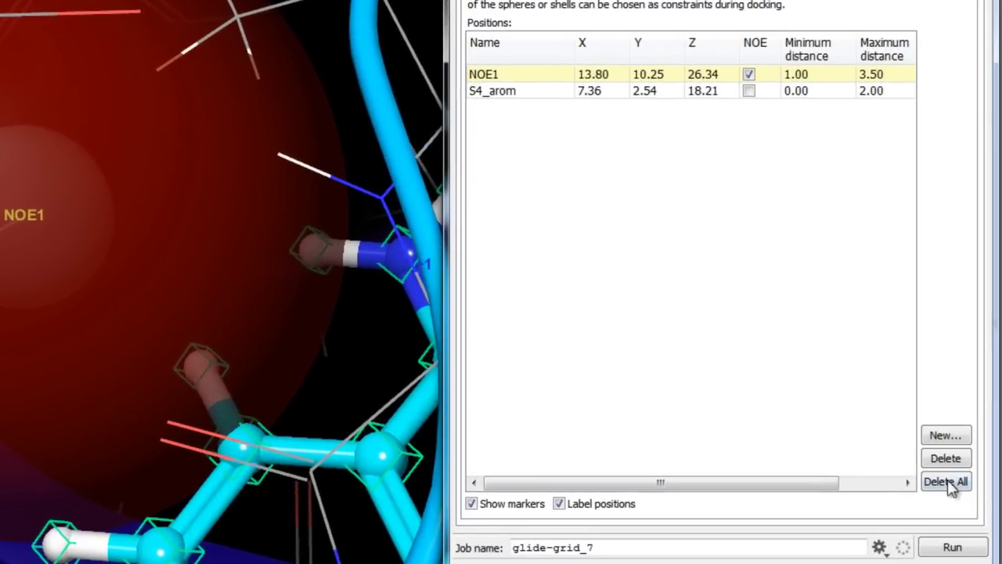
click(944, 459)
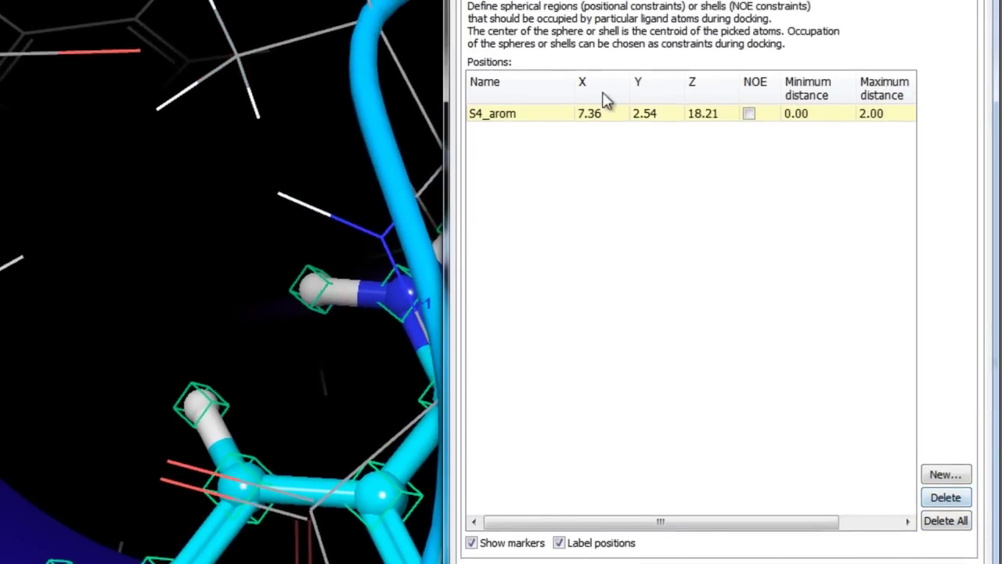
Step: Switch to the H-bond/Metal constraints, display receptor-ligand hydrogen bonds, and pick ASP 189 OD1 in chain A as a constraint atom
click(618, 55)
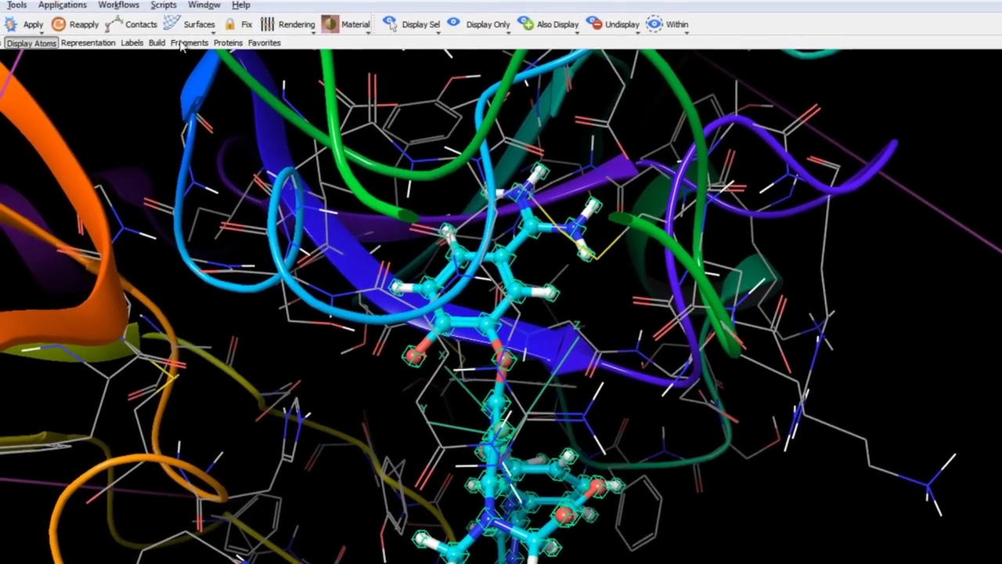
click(137, 43)
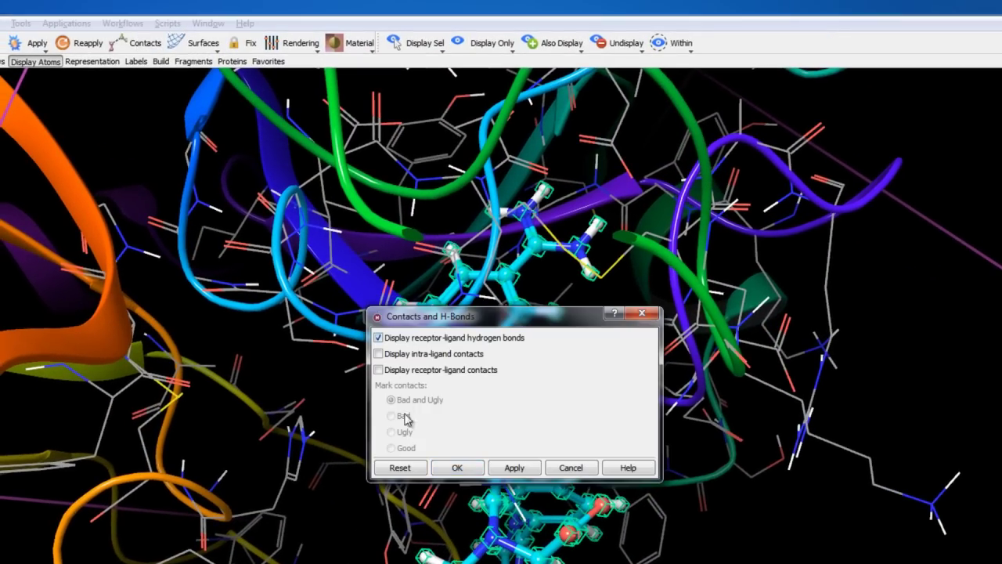
click(458, 468)
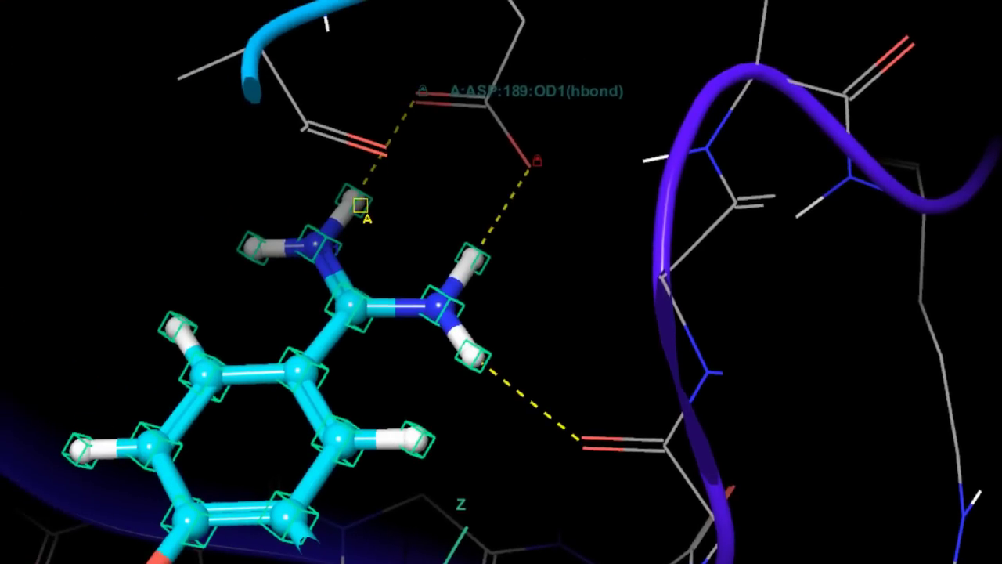
Step: Examine the symmetric oxygen atoms of the ASP 189 hydrogen bond constraint and its Use Symmetry setting
scroll(546, 115, up, 1)
scroll(546, 115, up, 5)
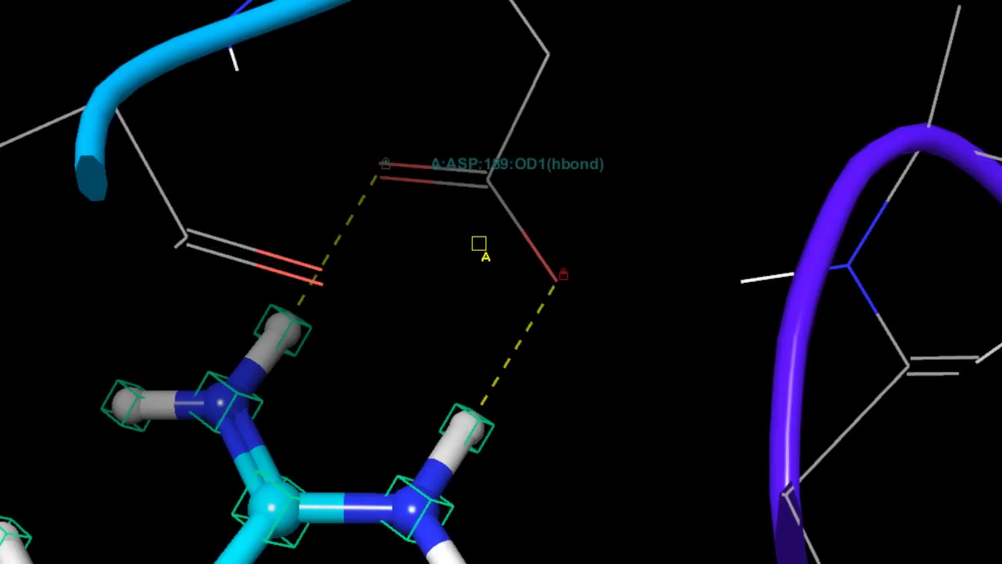
middle_drag(454, 264, 444, 208)
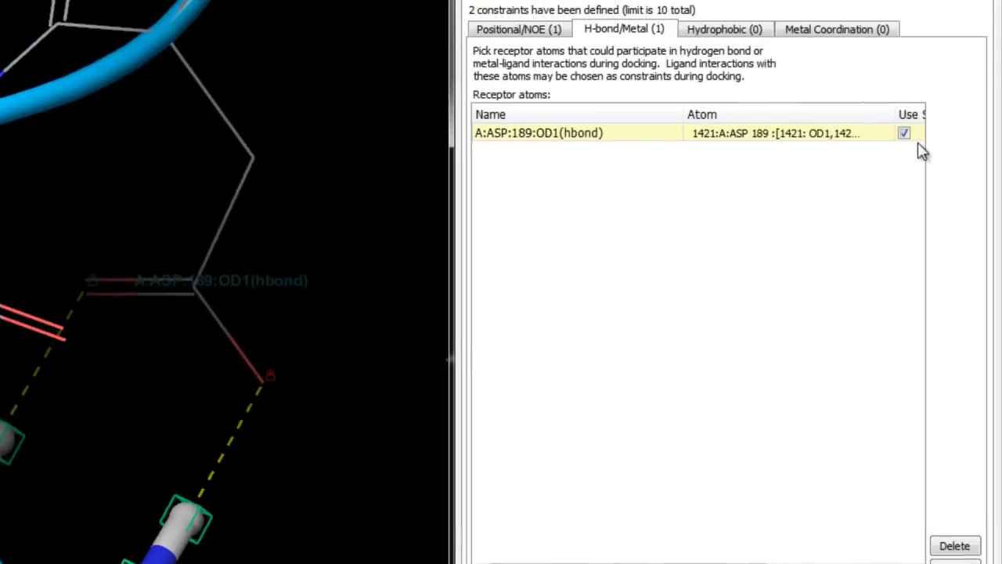
drag(748, 560, 783, 561)
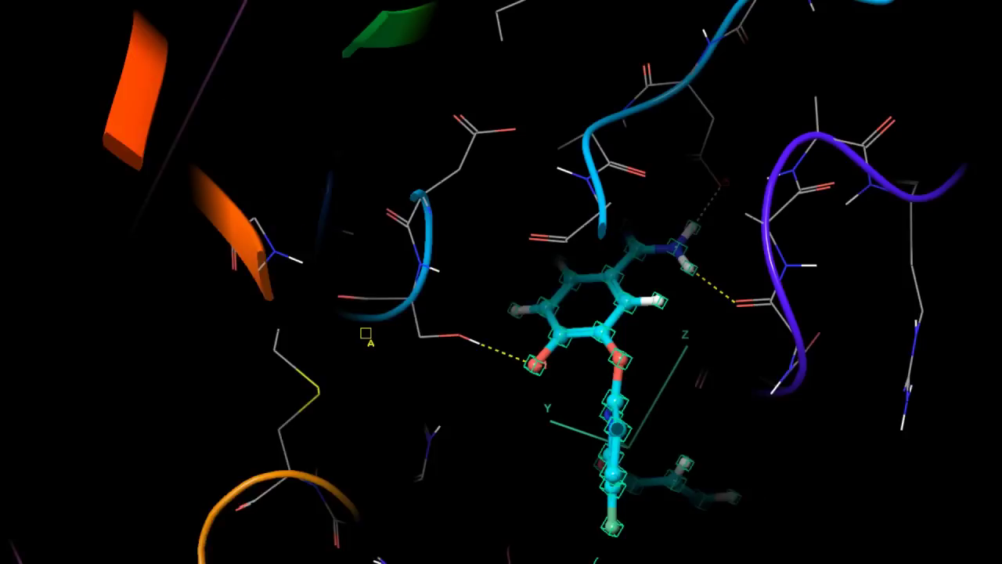
Step: Try adding a hydrogen bond constraint on the hydroxyl hydrogen HG of SER 195 in chain A, and delete it
middle_drag(612, 342, 610, 321)
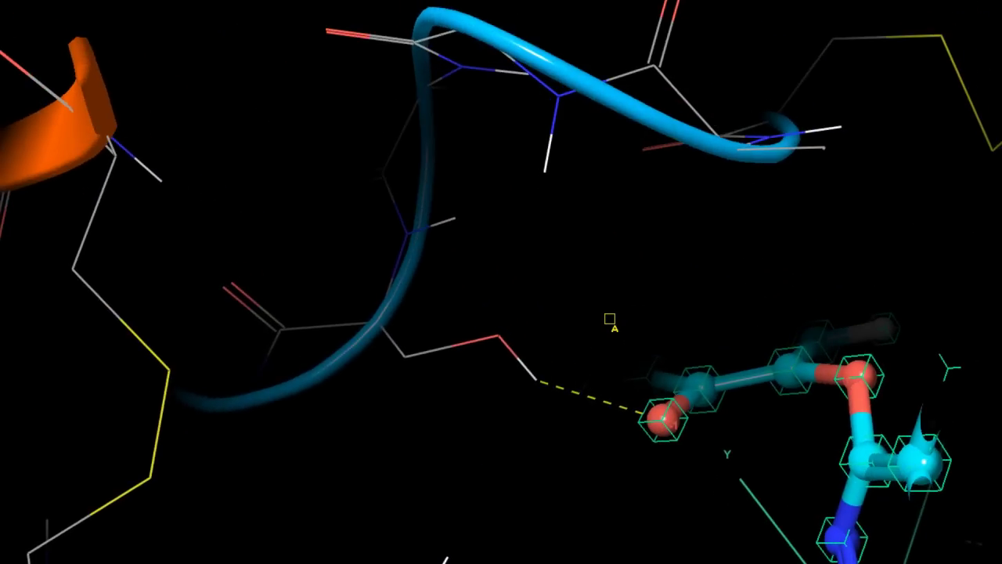
mouse_move(538, 379)
middle_drag(556, 393, 540, 431)
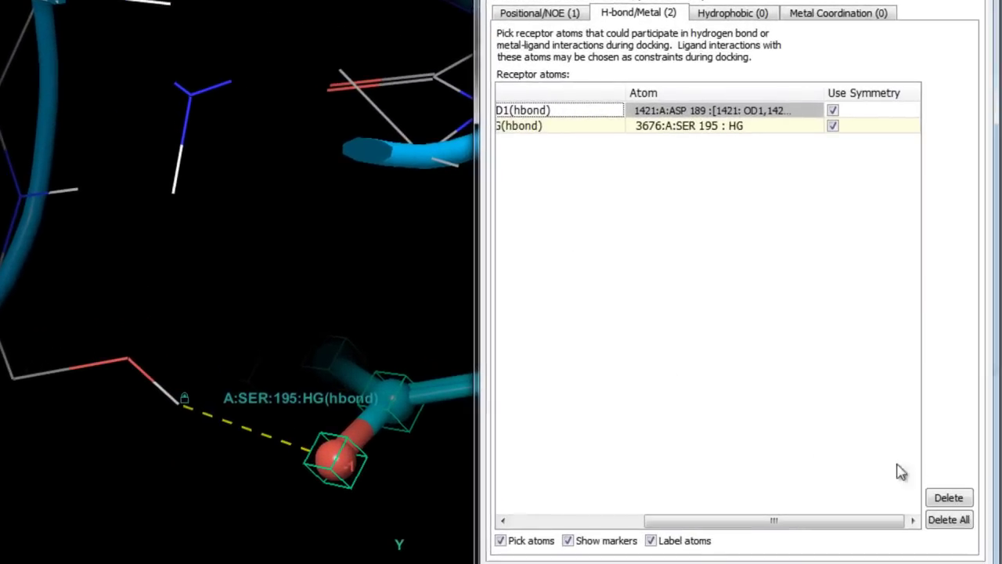
click(949, 500)
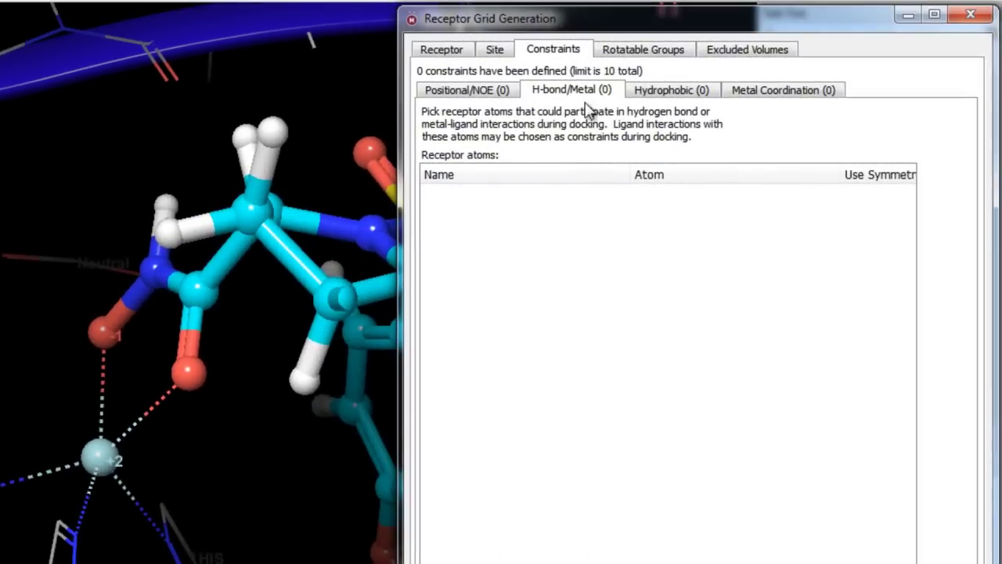
Step: Compare the Metal Coordination and H-bond/Metal constraint types, examining the 1G49 metal site and the octahedral metalcoord1 example
click(758, 97)
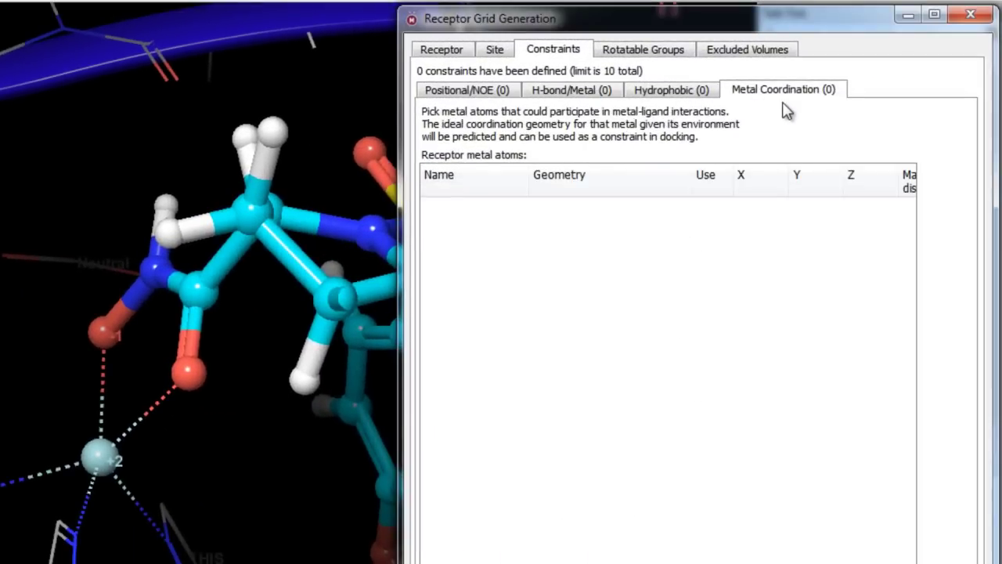
click(583, 94)
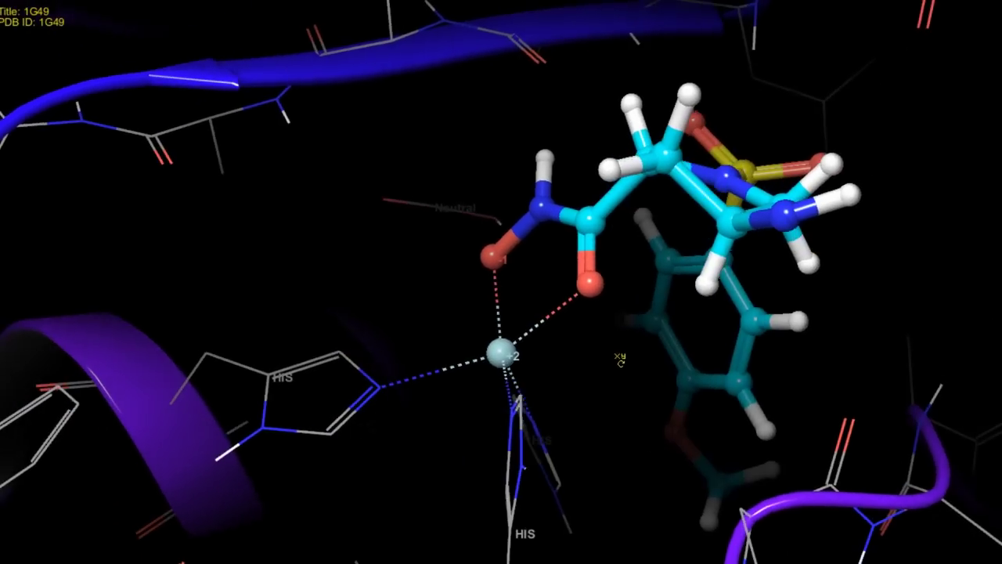
middle_drag(610, 361, 567, 352)
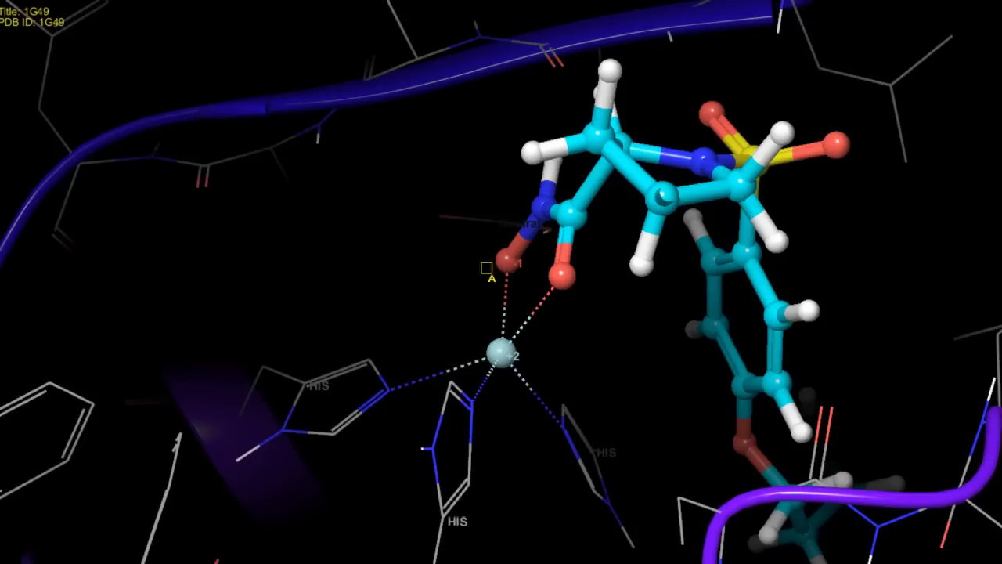
middle_drag(628, 356, 663, 355)
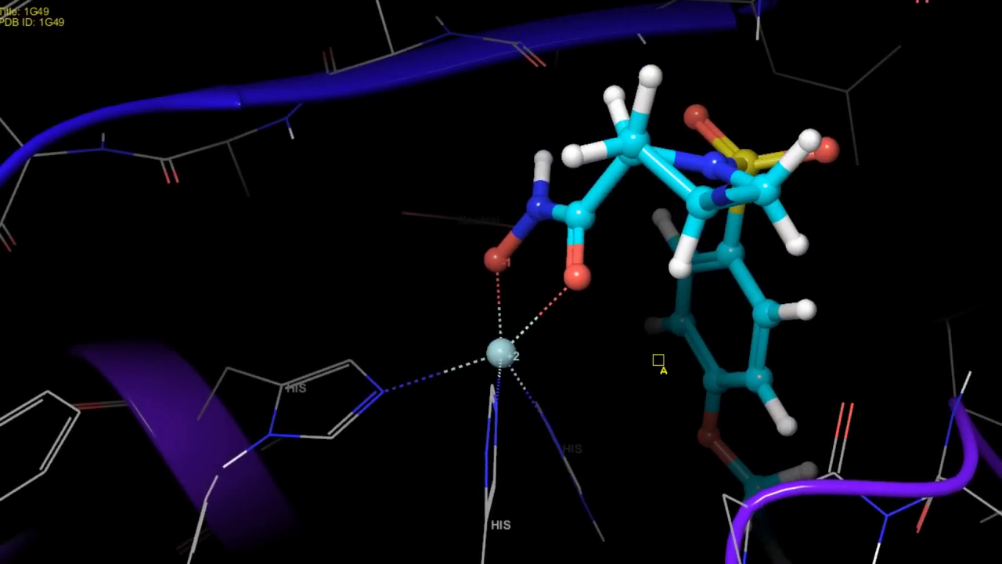
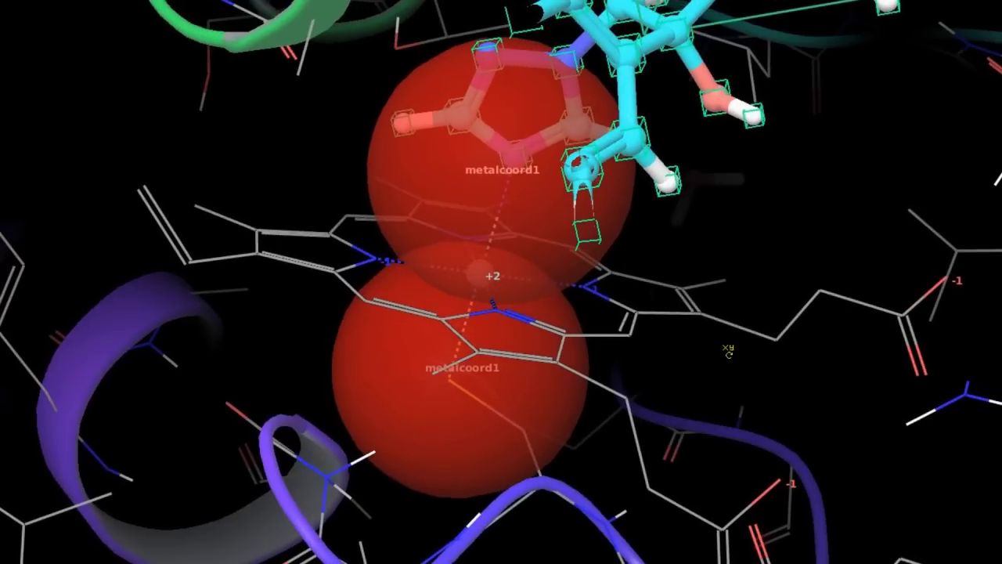
middle_drag(728, 351, 765, 345)
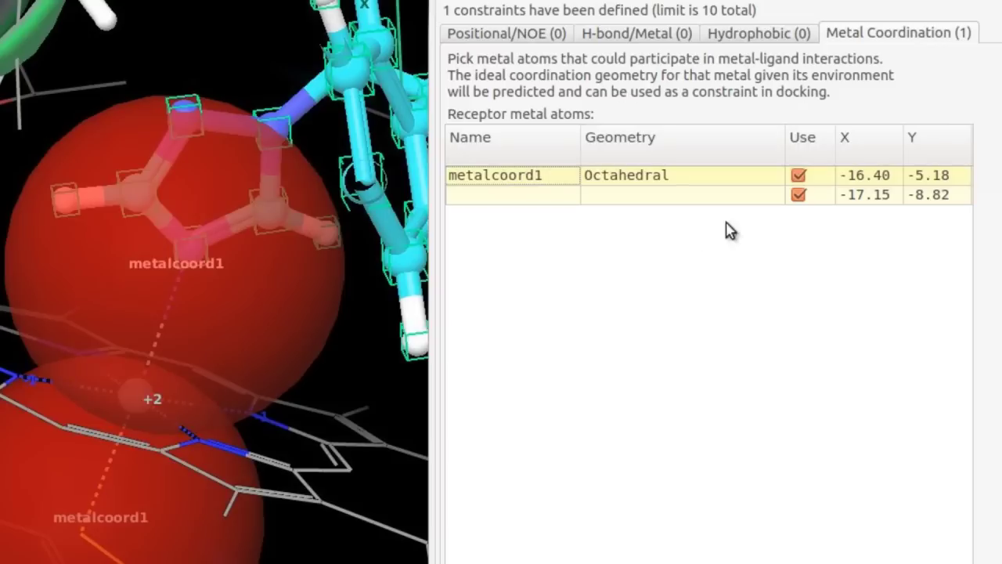
Step: Exclude the second coordination site of metalcoord1 from use and rotate the coordination sites about the metal atom
click(798, 195)
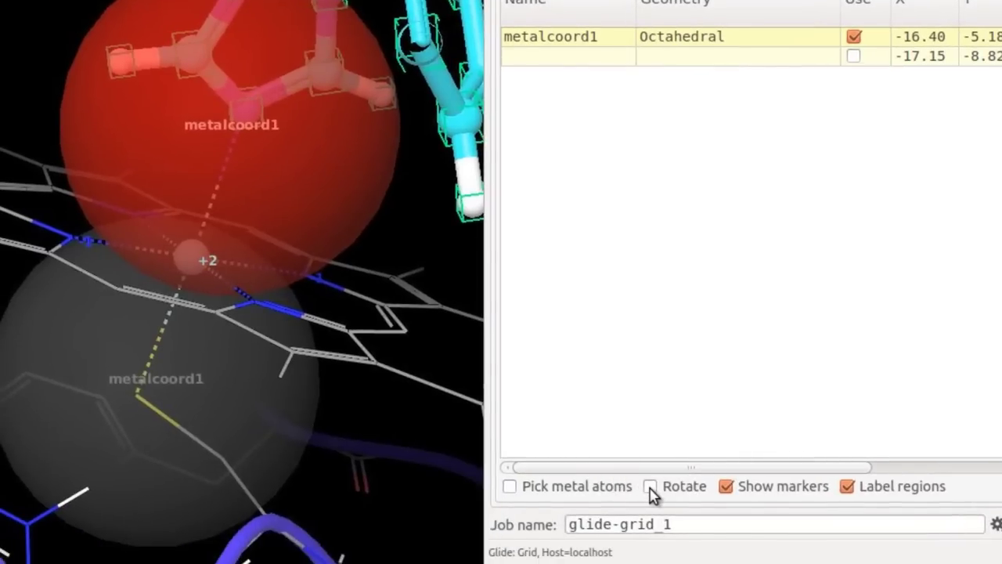
click(650, 486)
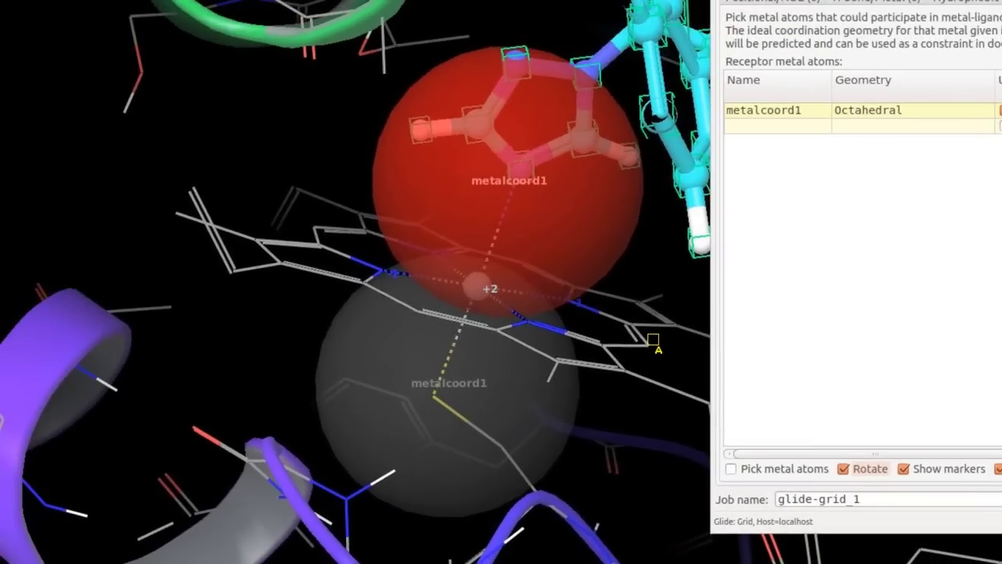
middle_drag(653, 341, 913, 313)
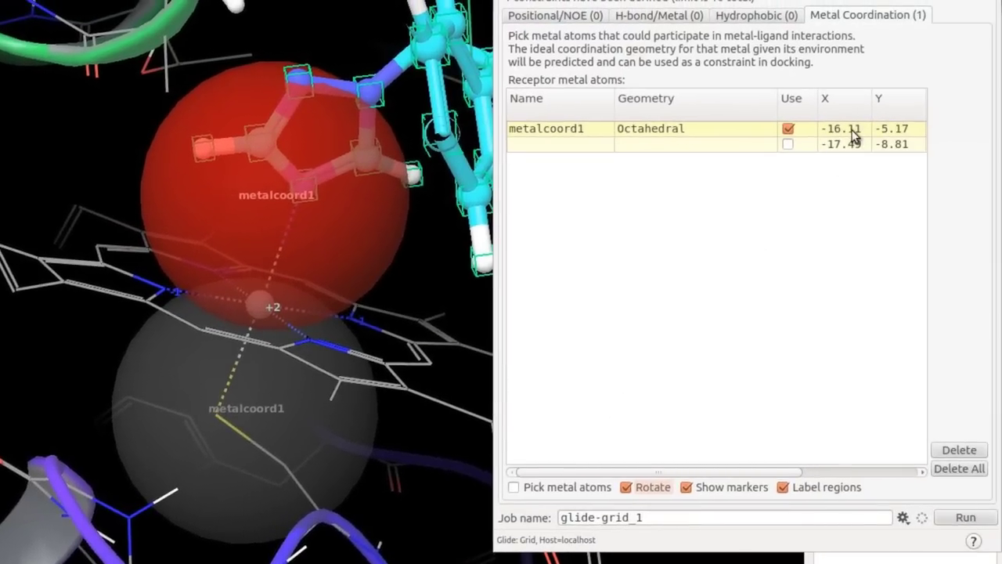
Step: Check the editable fields of the metalcoord1 constraint, including its X coordinate, the remaining columns and its name
double_click(924, 123)
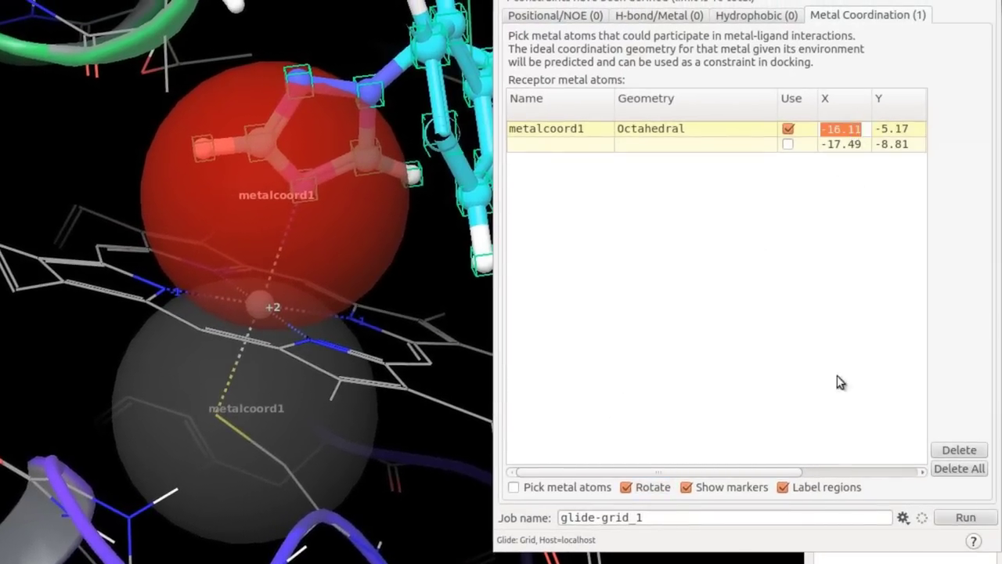
drag(779, 474, 880, 469)
double_click(880, 130)
drag(839, 473, 609, 472)
double_click(561, 130)
key(Return)
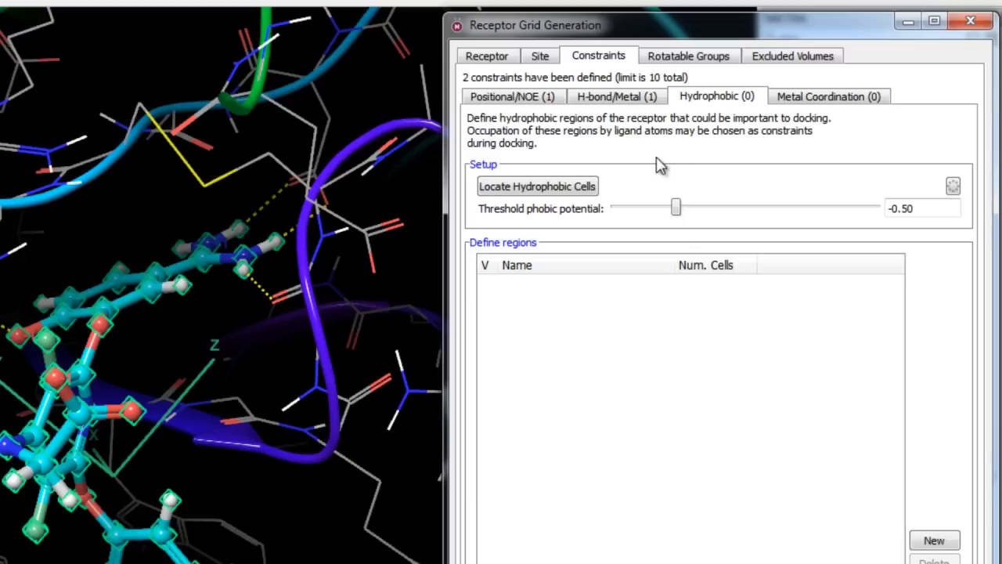
Step: Locate the receptor's hydrophobic cells at a threshold phobic potential of -0.50 and examine the cells around the ligand
click(546, 186)
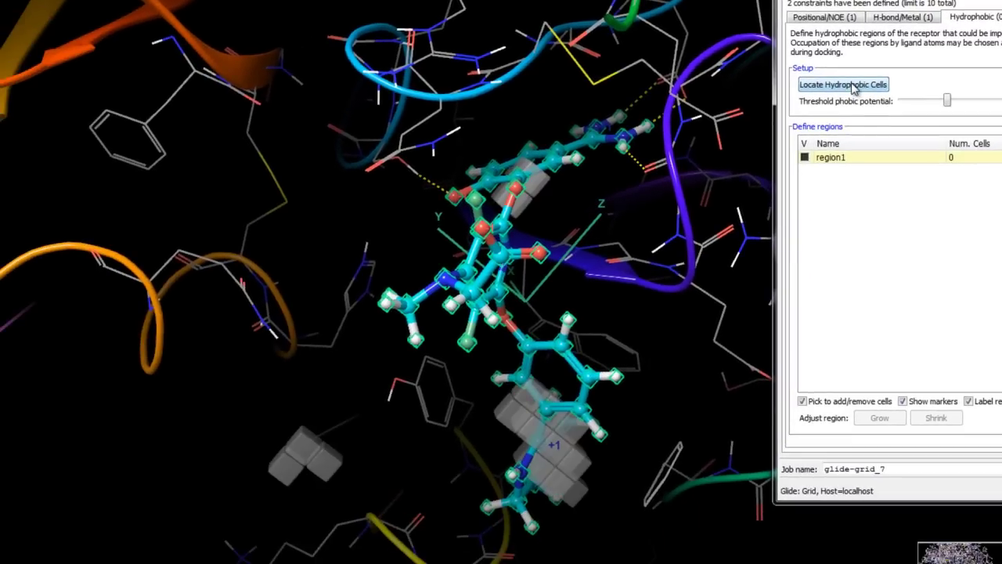
middle_drag(598, 402, 575, 415)
right_drag(544, 454, 607, 344)
scroll(603, 342, up, 5)
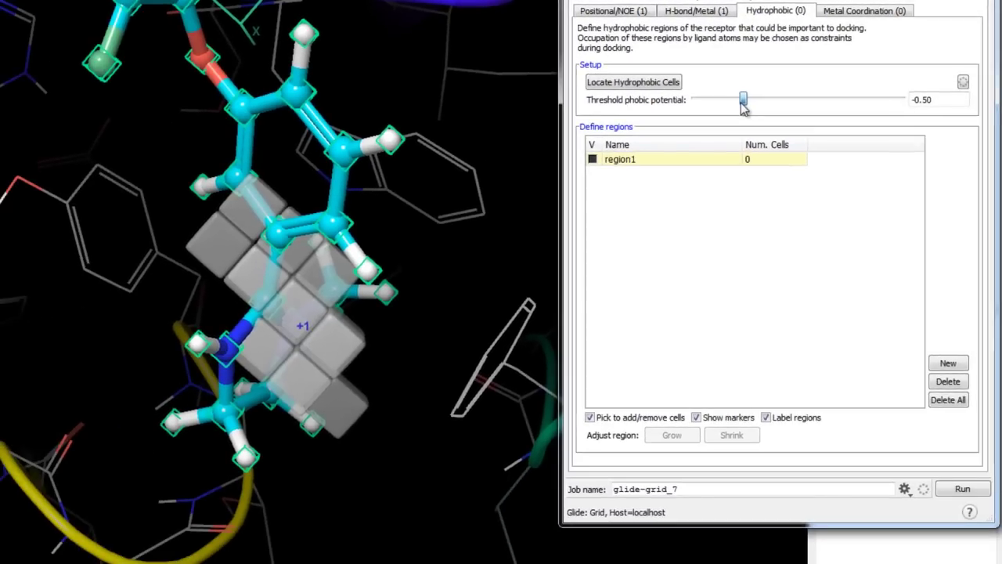
mouse_move(743, 107)
mouse_down()
mouse_move(812, 115)
mouse_move(736, 115)
mouse_move(743, 101)
mouse_up()
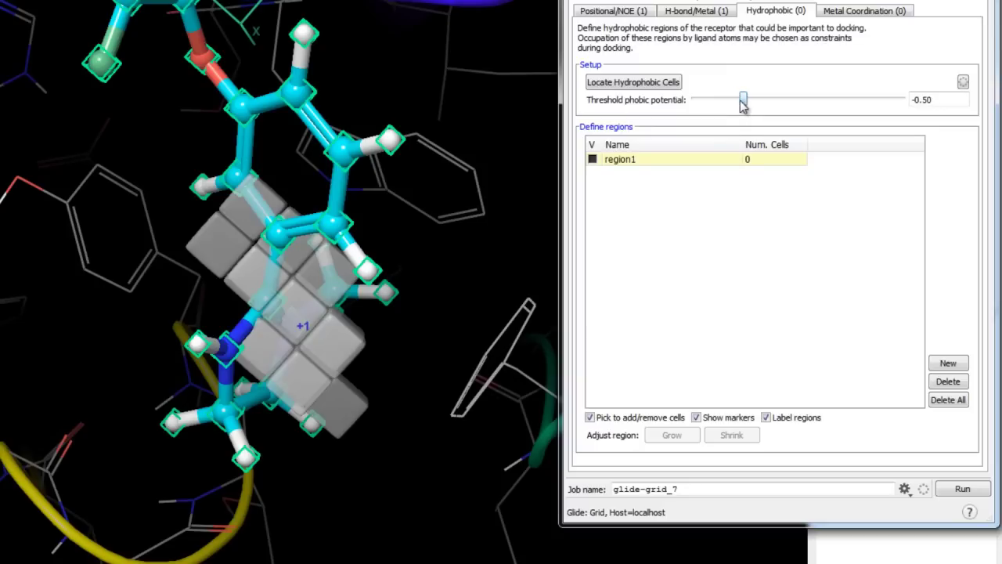
Step: Try defining hydrophobic region1 from a picked cell near the ligand's ring, grow the region, and delete it
click(286, 309)
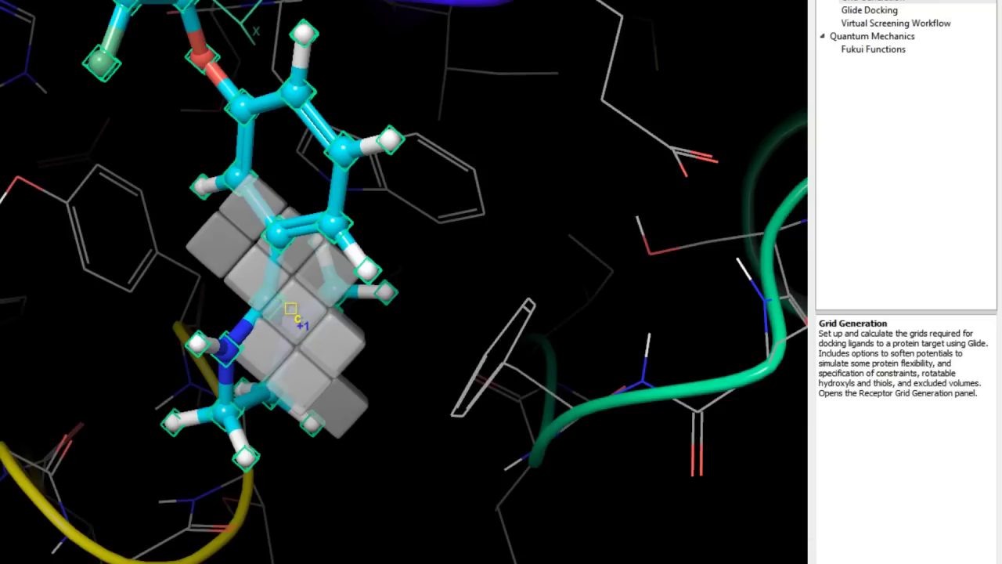
middle_drag(358, 290, 372, 256)
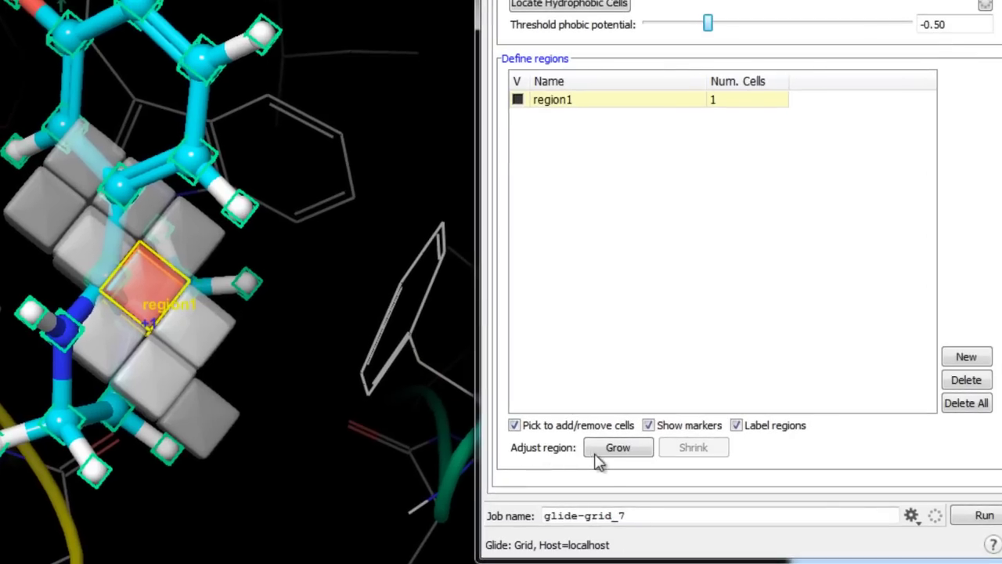
click(618, 447)
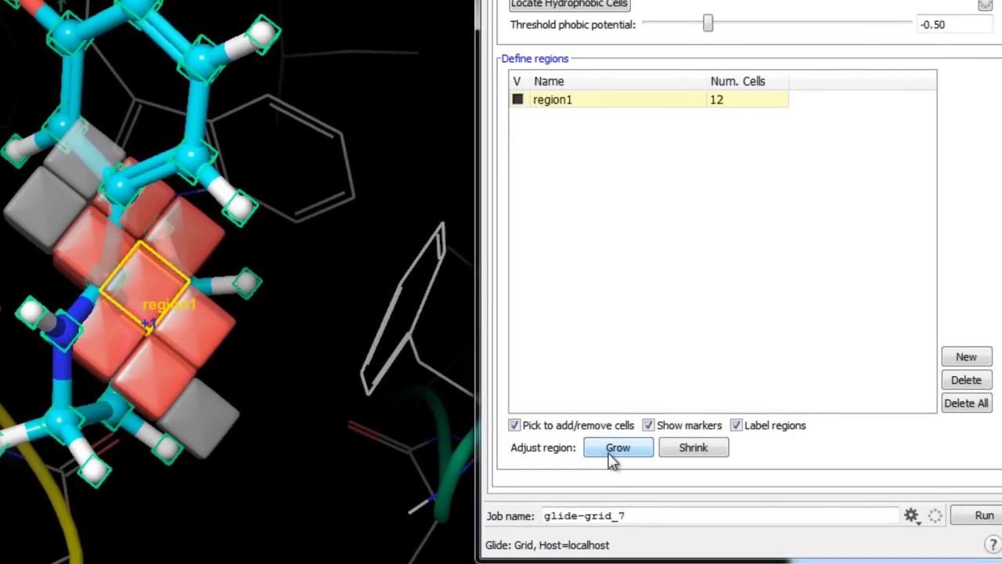
middle_drag(414, 324, 665, 357)
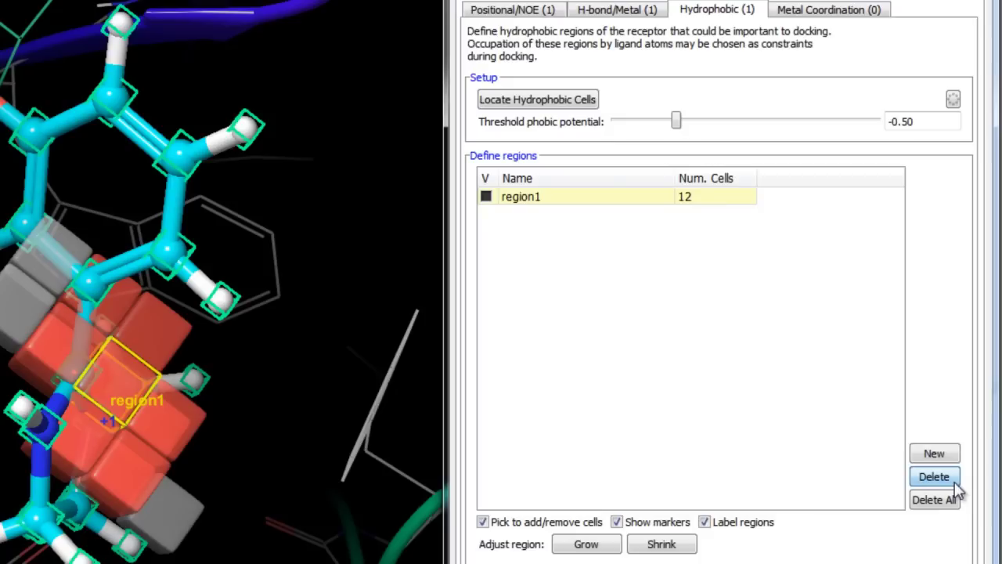
click(955, 483)
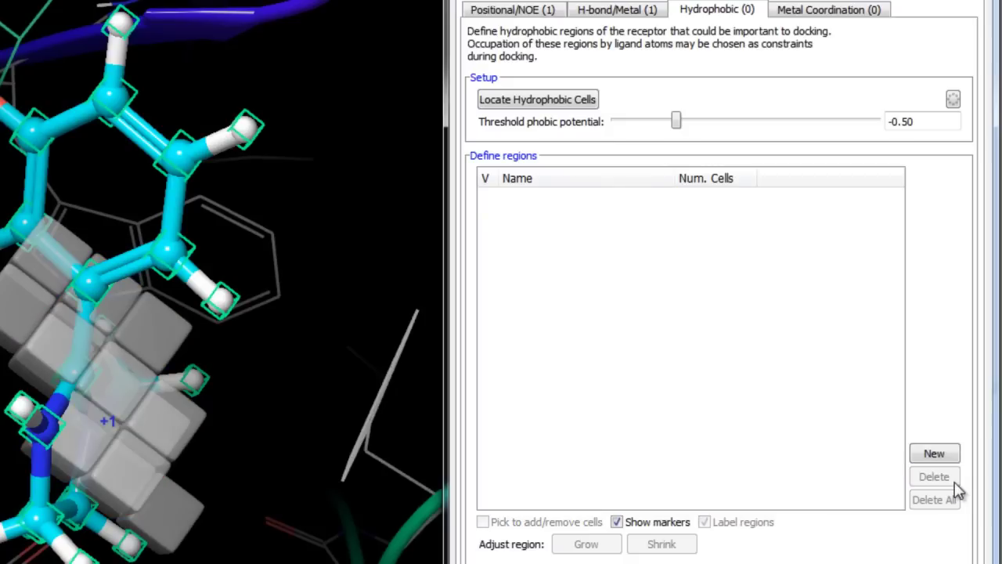
Step: Allow rotation of receptor hydroxyl and thiol groups and mark only the SER 195 group in chain A for use
click(711, 16)
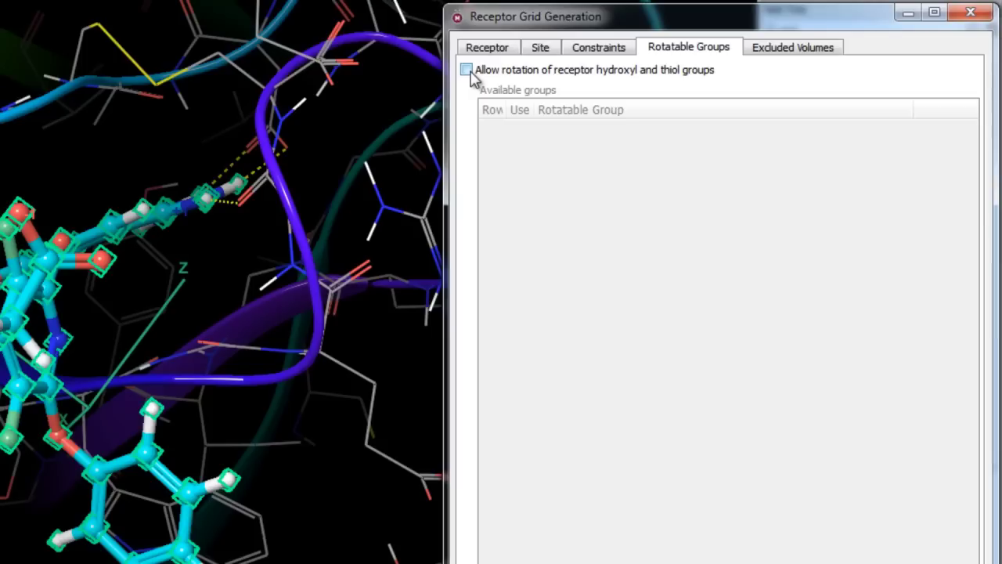
click(467, 70)
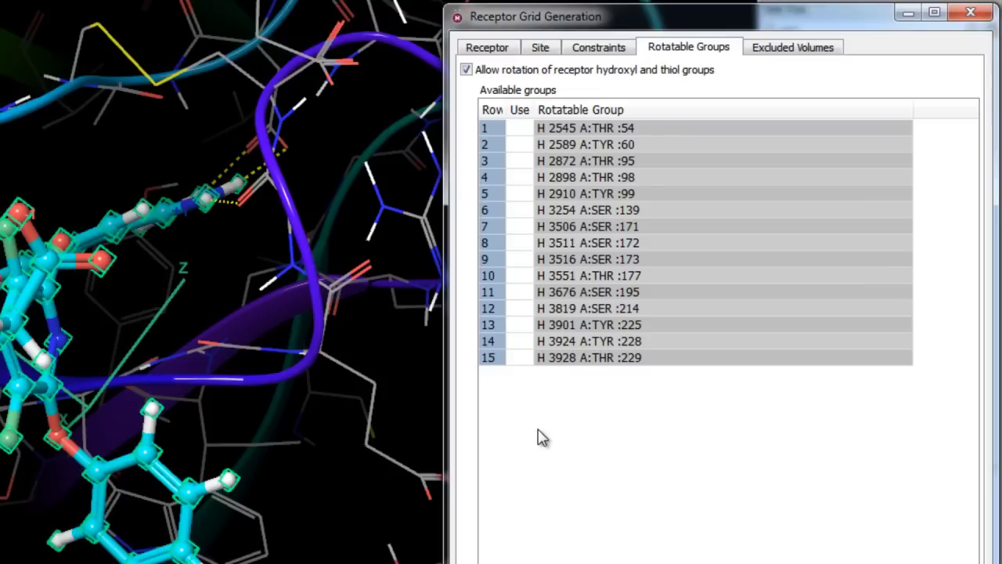
click(527, 216)
click(525, 211)
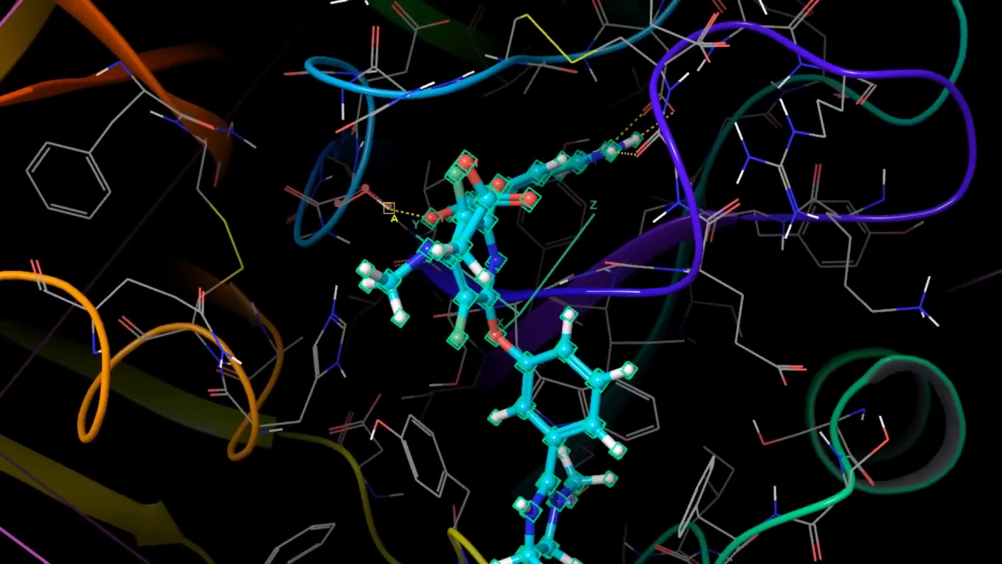
Step: Examine the SER 195 hydroxyl's hydrogen bond to the ligand and turn off rotation of receptor hydroxyl and thiol groups
scroll(501, 282, up, 5)
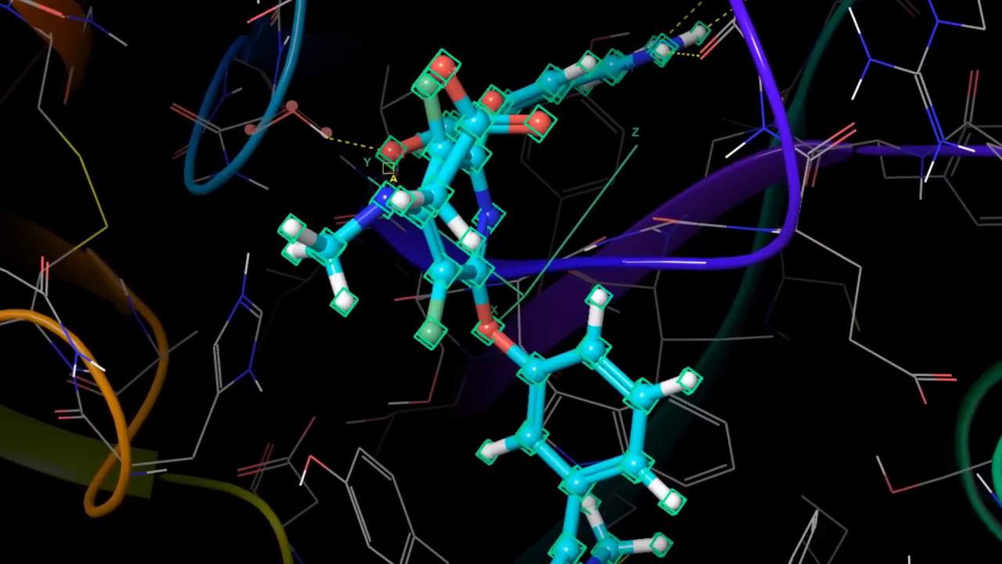
scroll(501, 282, up, 2)
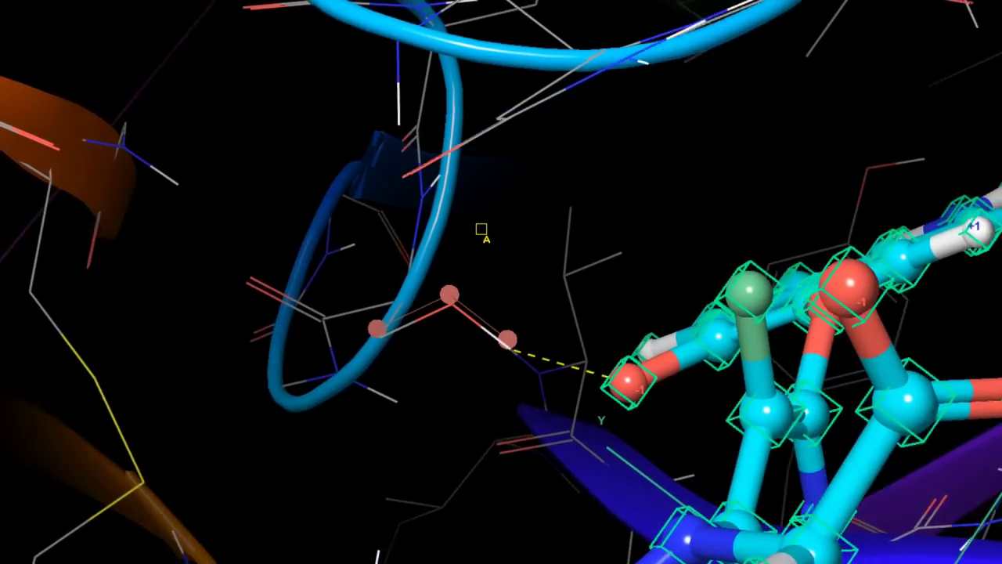
middle_drag(488, 261, 543, 286)
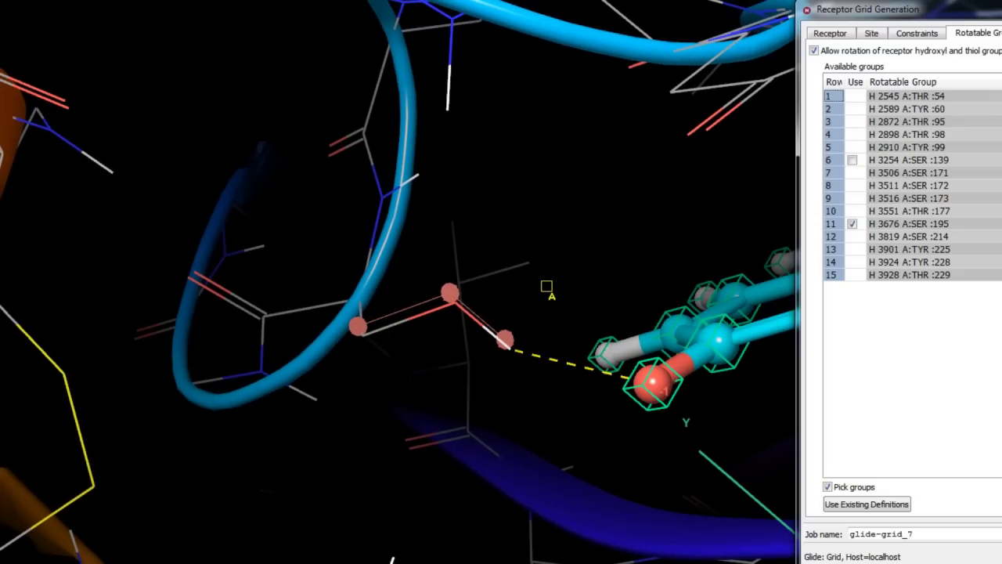
scroll(543, 286, up, 1)
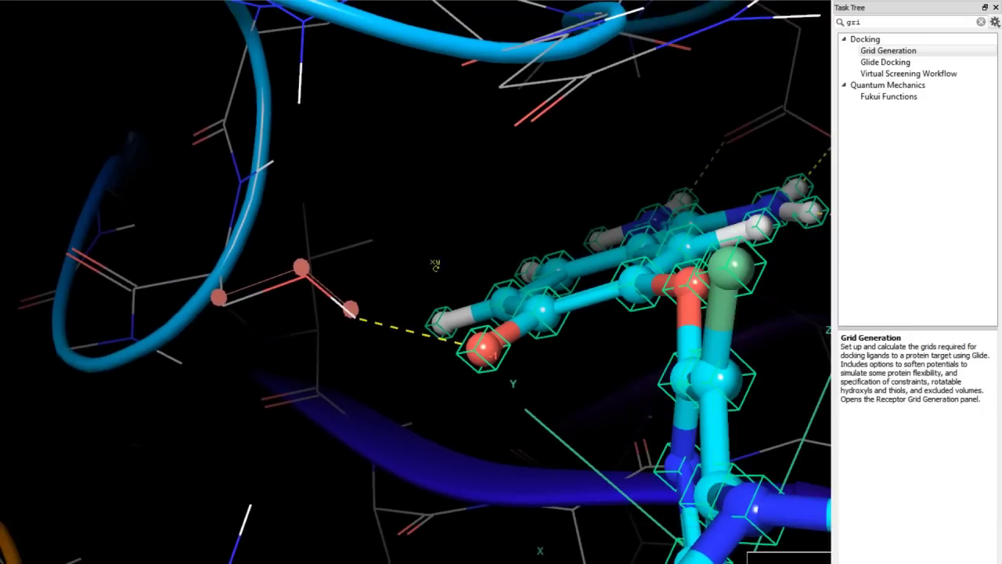
middle_drag(436, 263, 469, 267)
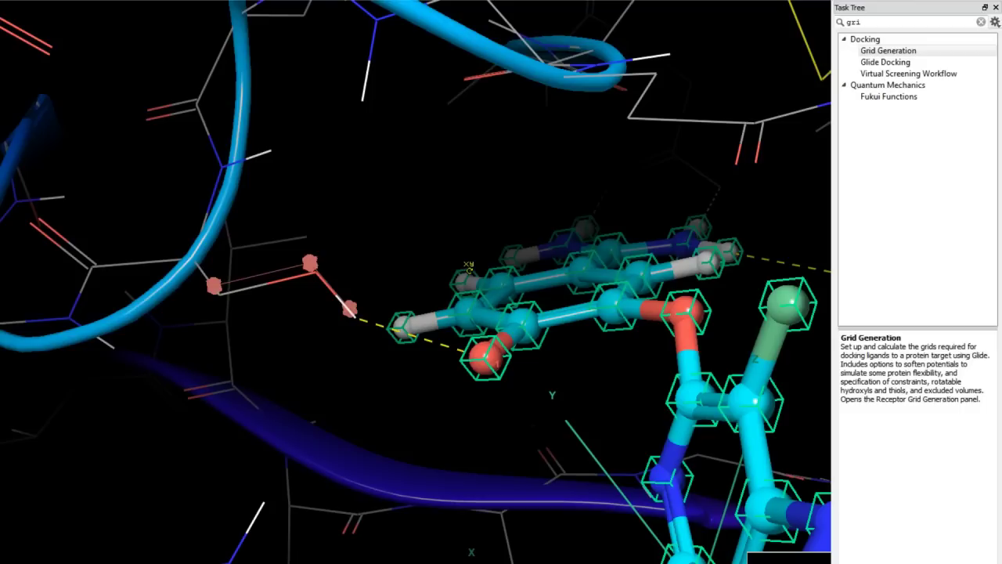
middle_drag(469, 266, 447, 262)
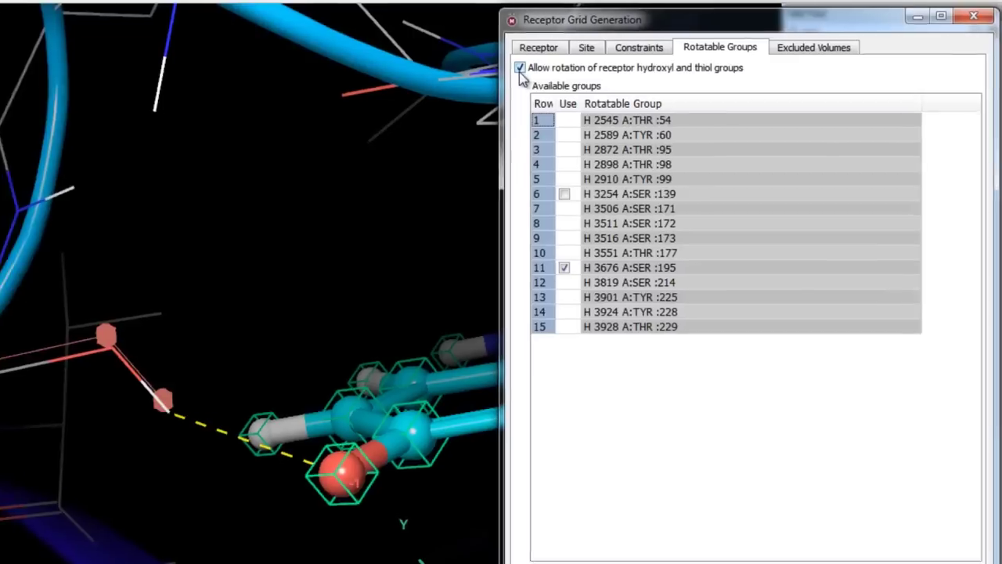
click(627, 50)
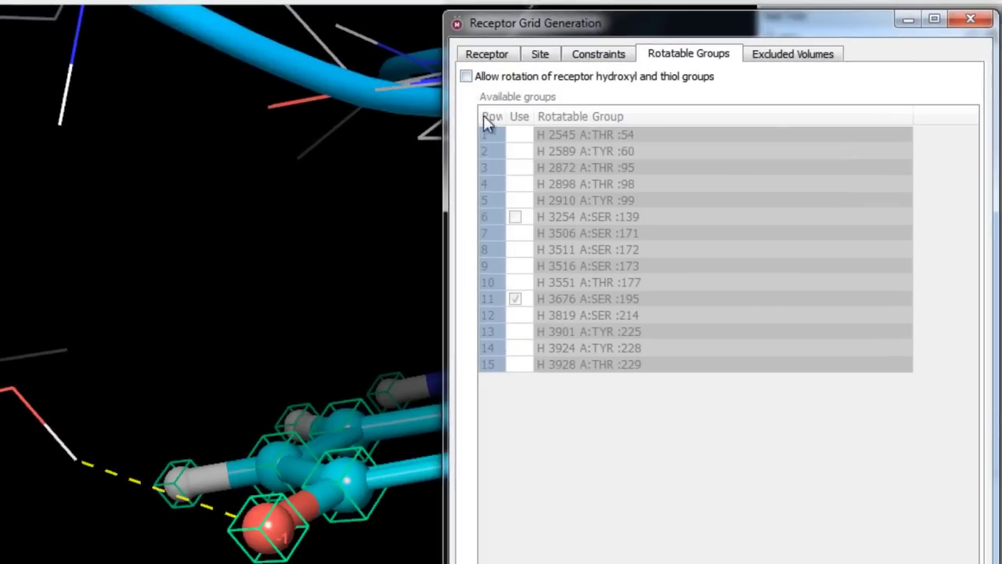
Step: Create an excluded volume named volume1 with radius 3.0 centred on the ASP 189 OD1 oxygen (atom 1421)
click(797, 63)
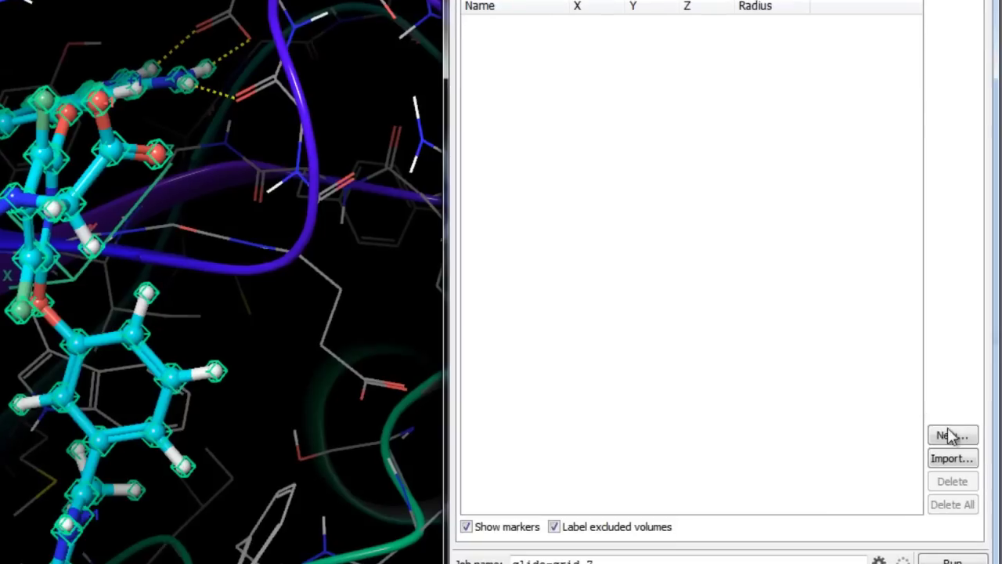
click(947, 433)
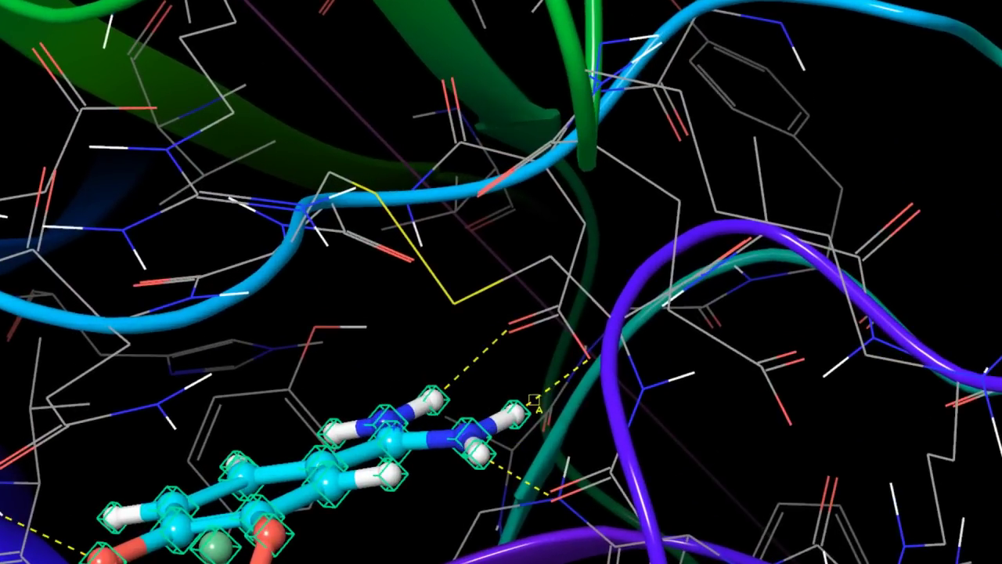
click(509, 329)
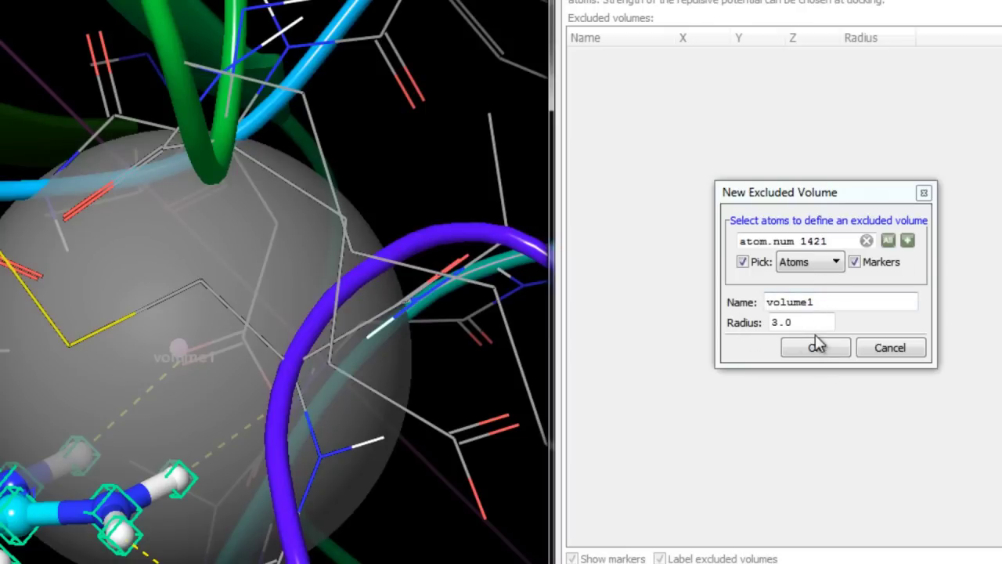
click(818, 347)
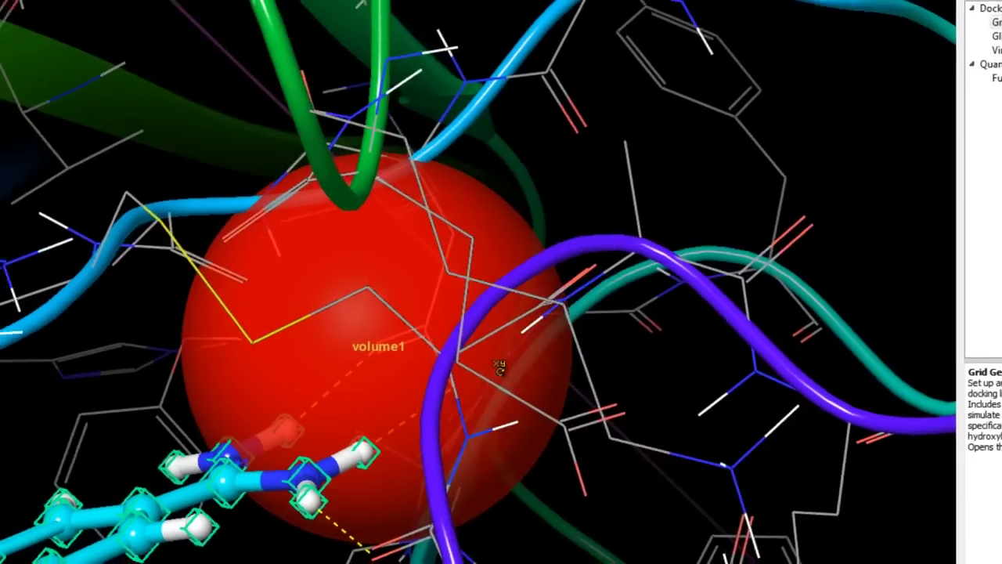
drag(499, 367, 506, 529)
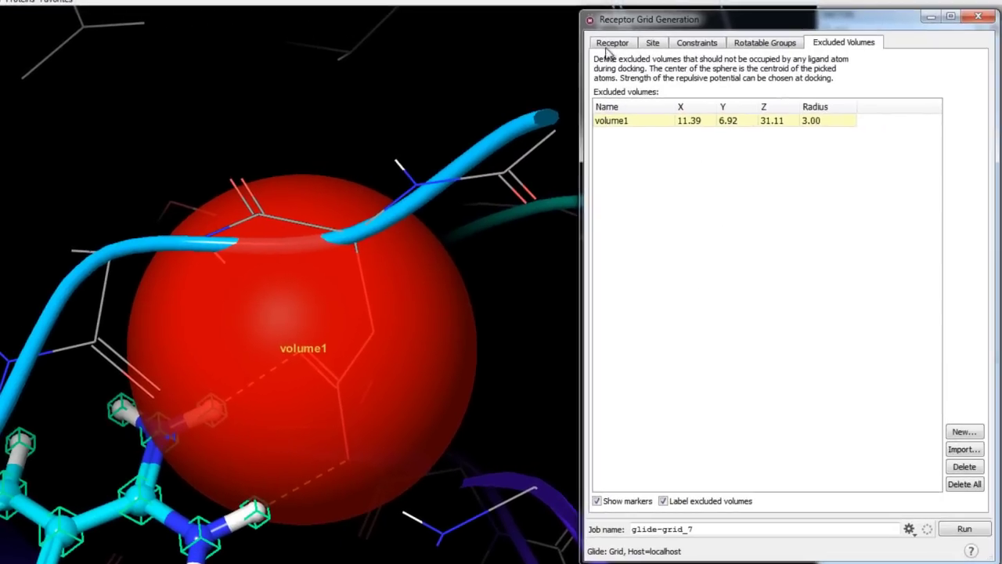
Step: Review the receptor, site, hydrophobic, positional and H-bond constraint settings and the excluded volume before running the grid generation
click(741, 37)
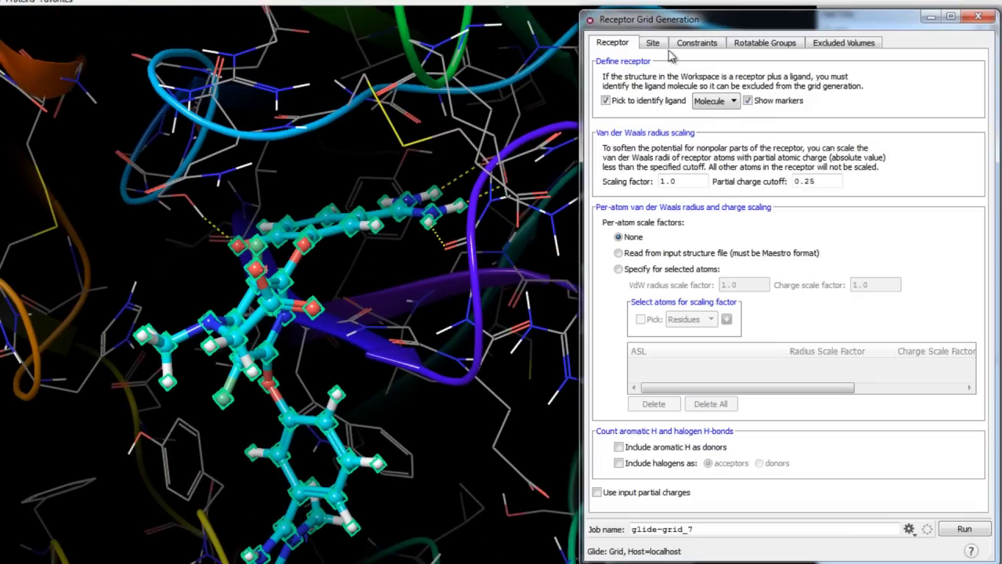
click(657, 46)
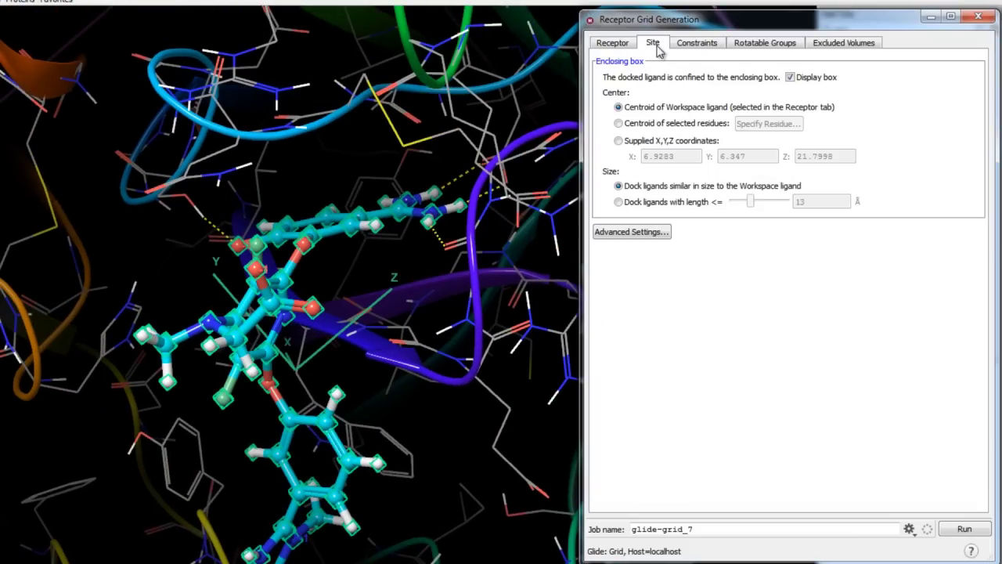
click(702, 46)
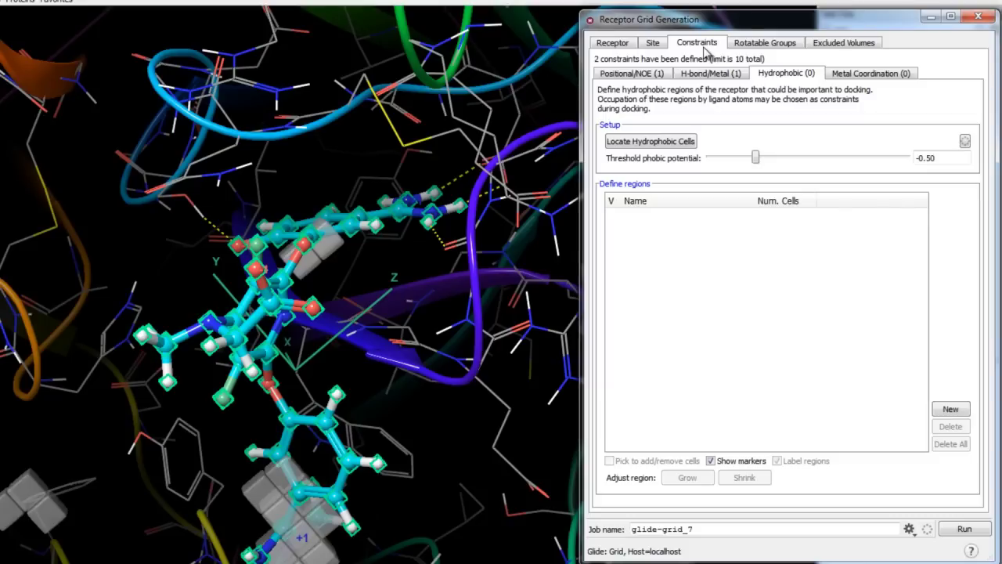
click(625, 75)
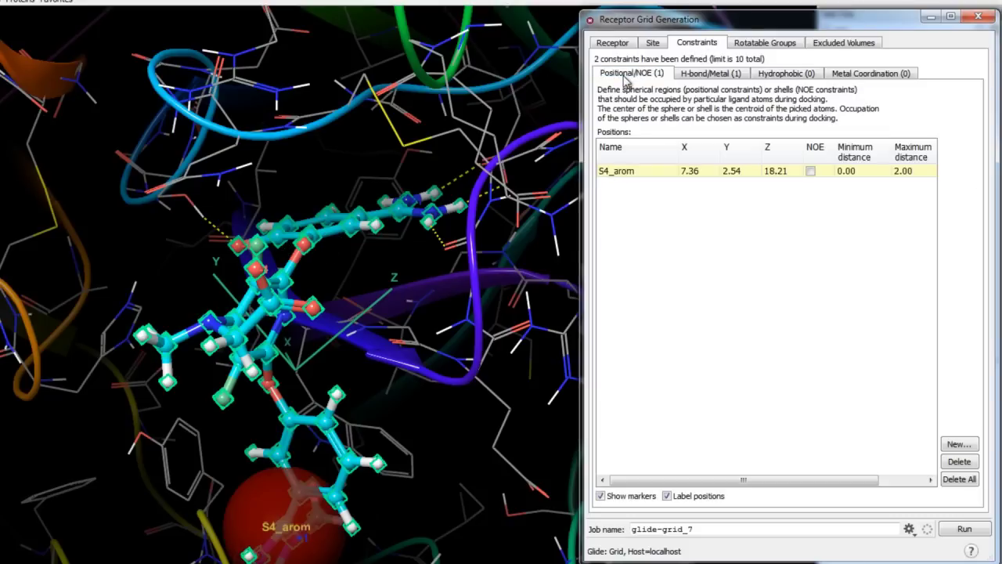
click(709, 76)
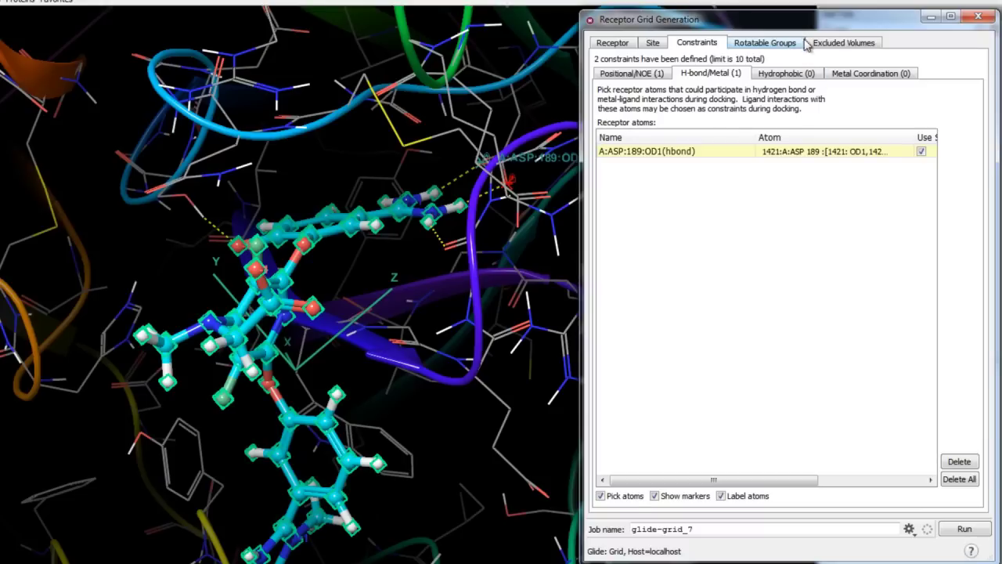
click(844, 47)
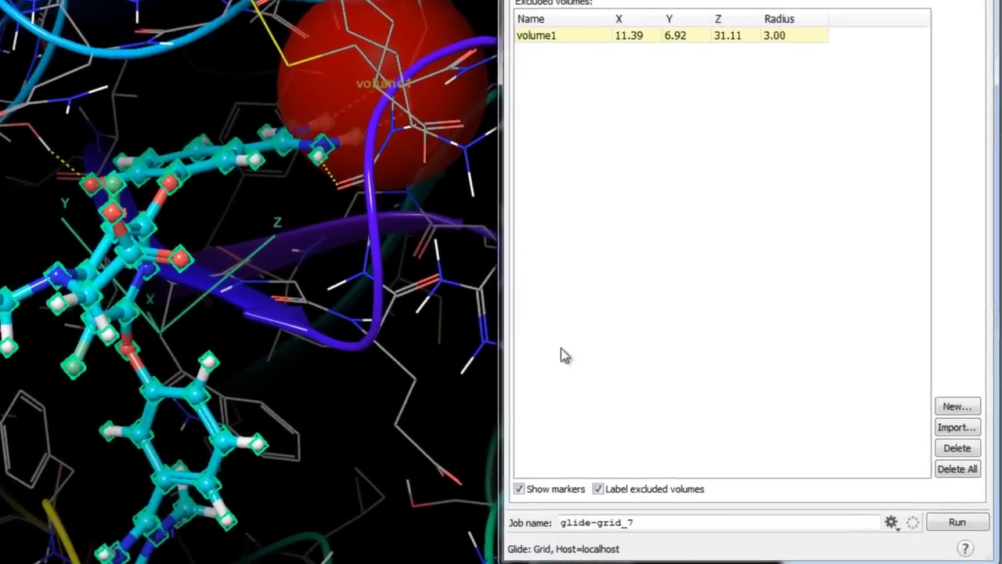
Step: Name the grid generation job FactorXa_Grid and run it
double_click(644, 531)
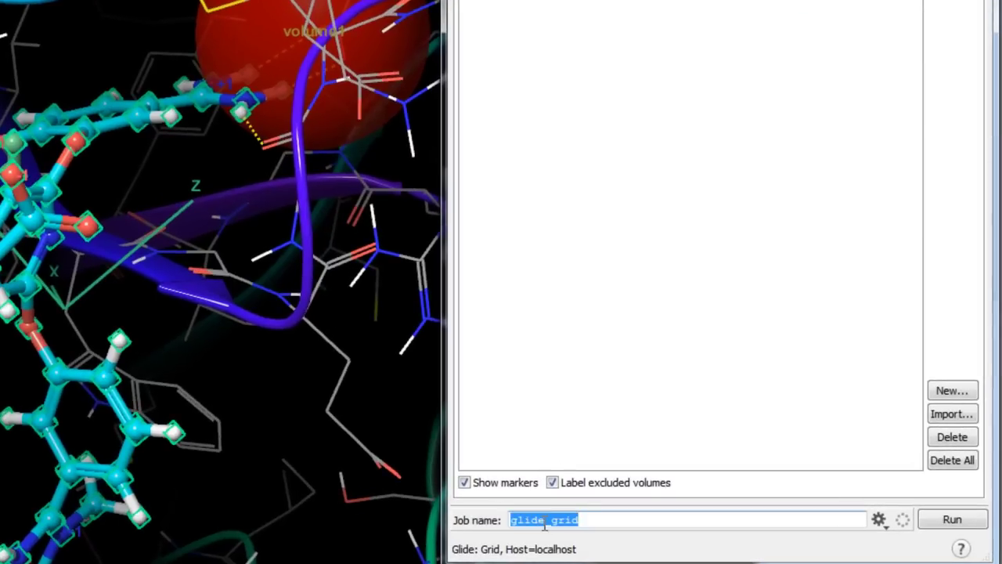
text(FactorXa_Grid)
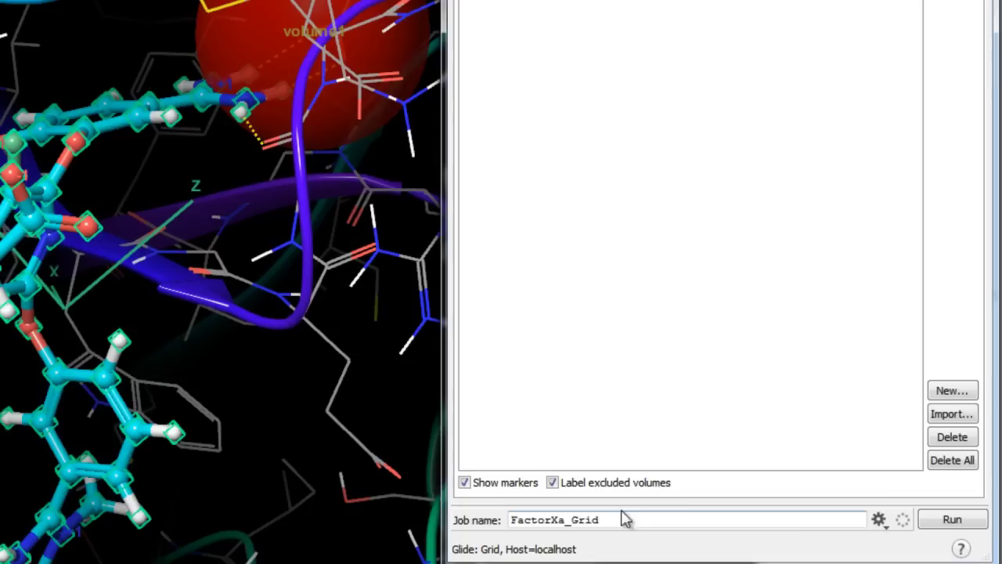
click(955, 519)
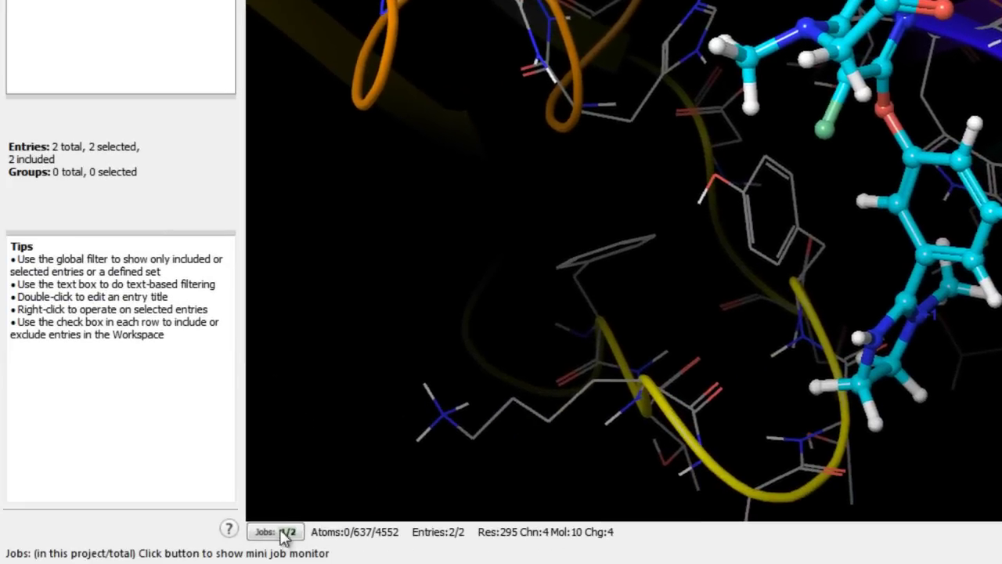
mouse_move(296, 532)
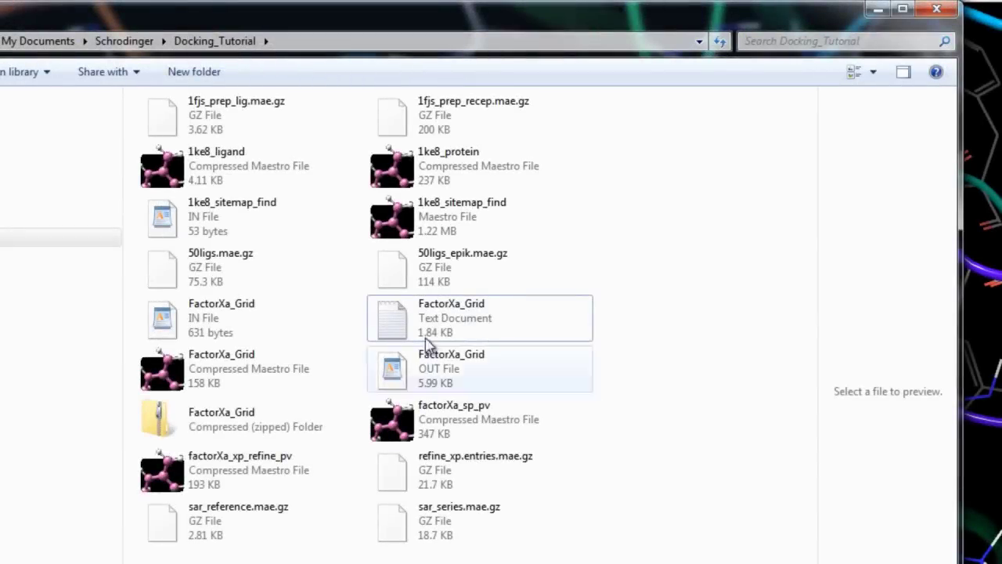
Step: In Windows Explorer's Docking_Tutorial folder, select the FactorXa_Grid text log, OUT file and zipped grid together, and finally the zipped grid alone
click(393, 323)
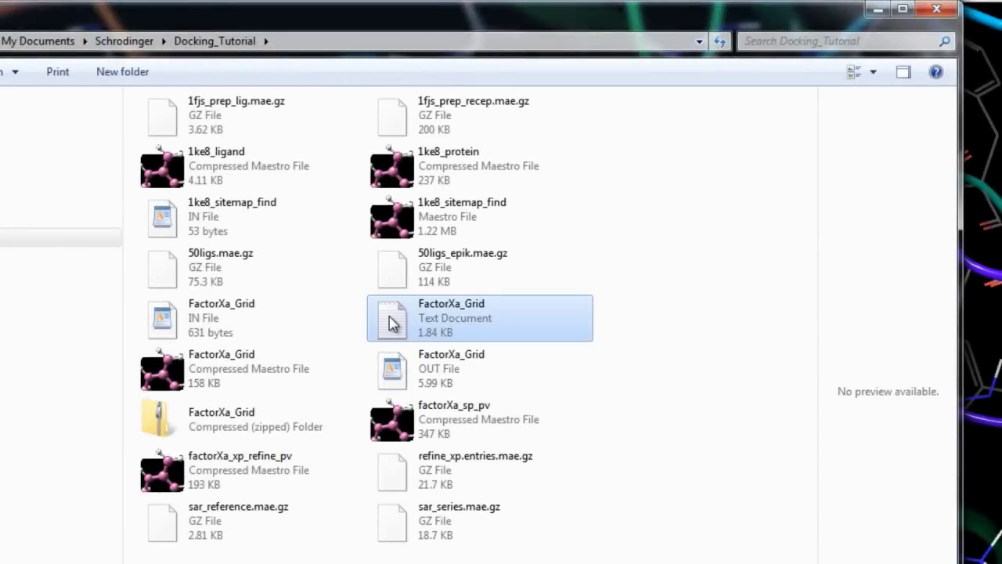
ctrl+click(405, 374)
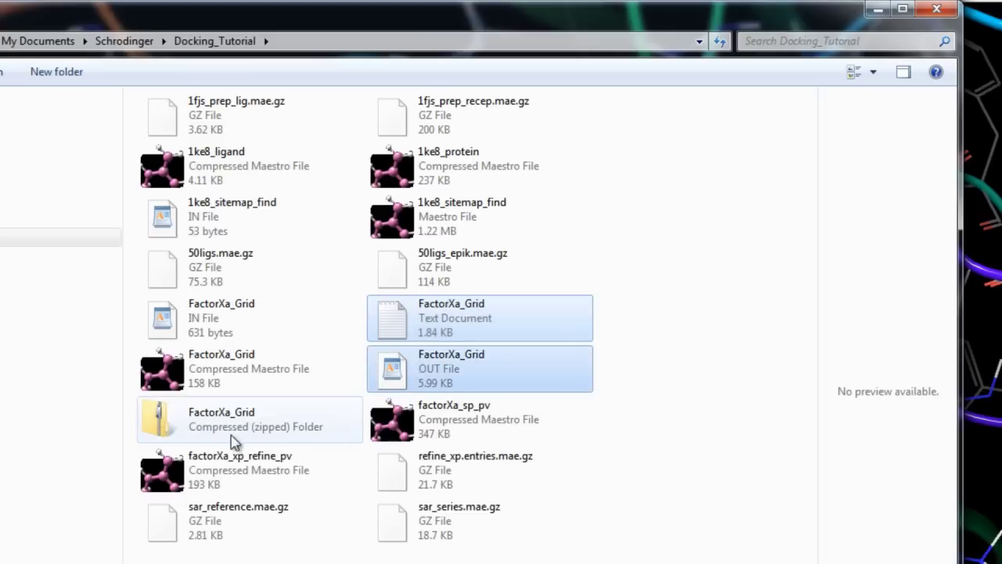
ctrl+click(159, 435)
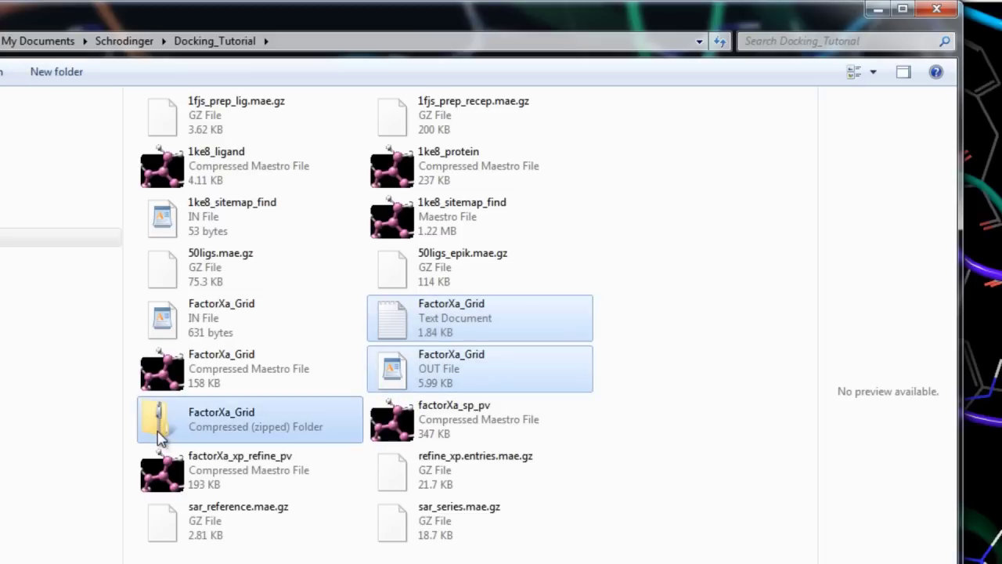
click(165, 423)
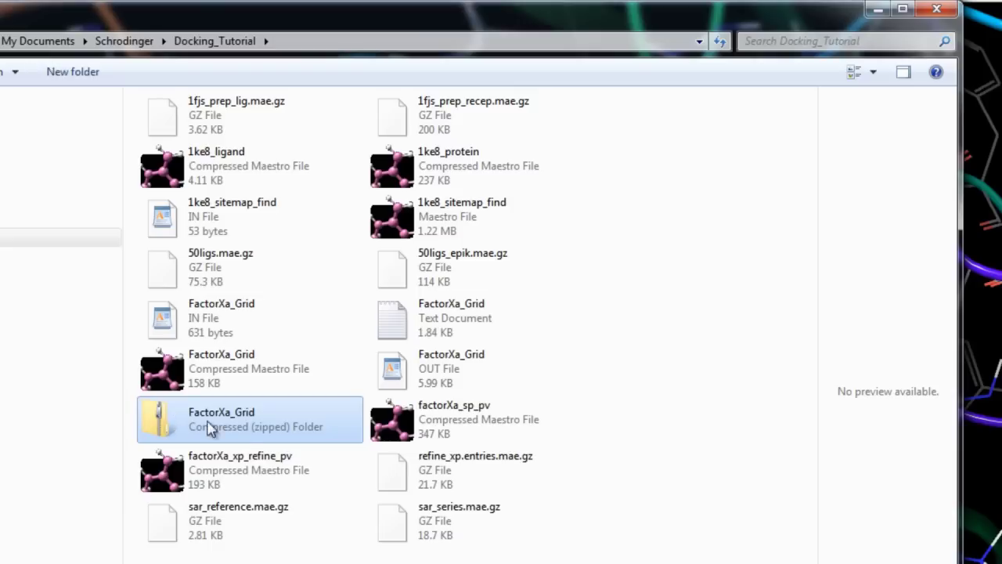